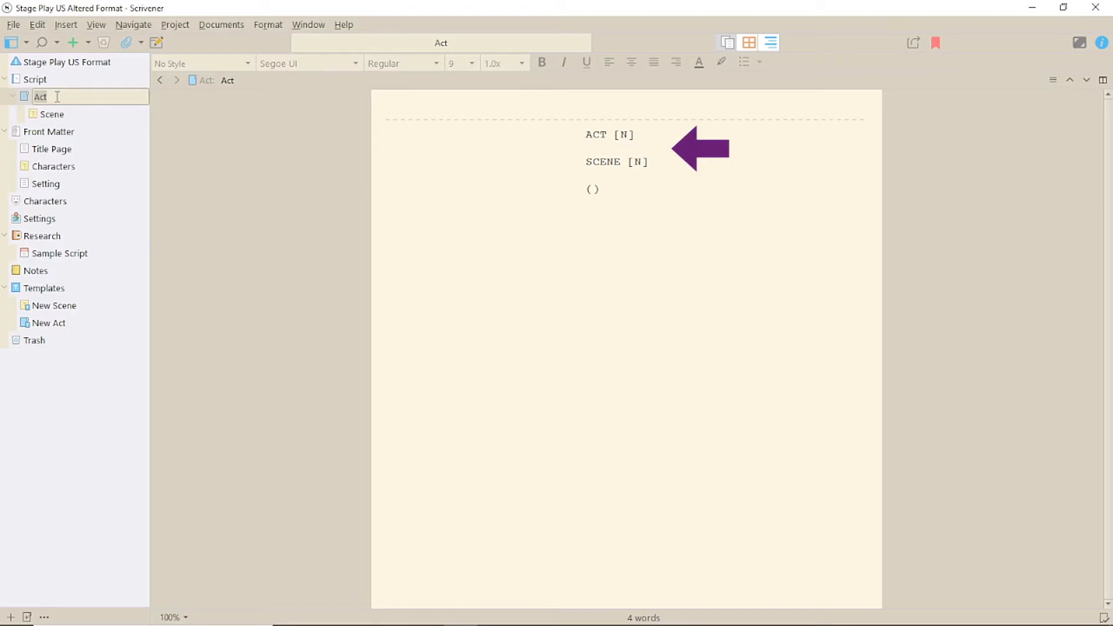
Step: Rename the Act folder as Act 1 and exclude it from compile
type("Act 1")
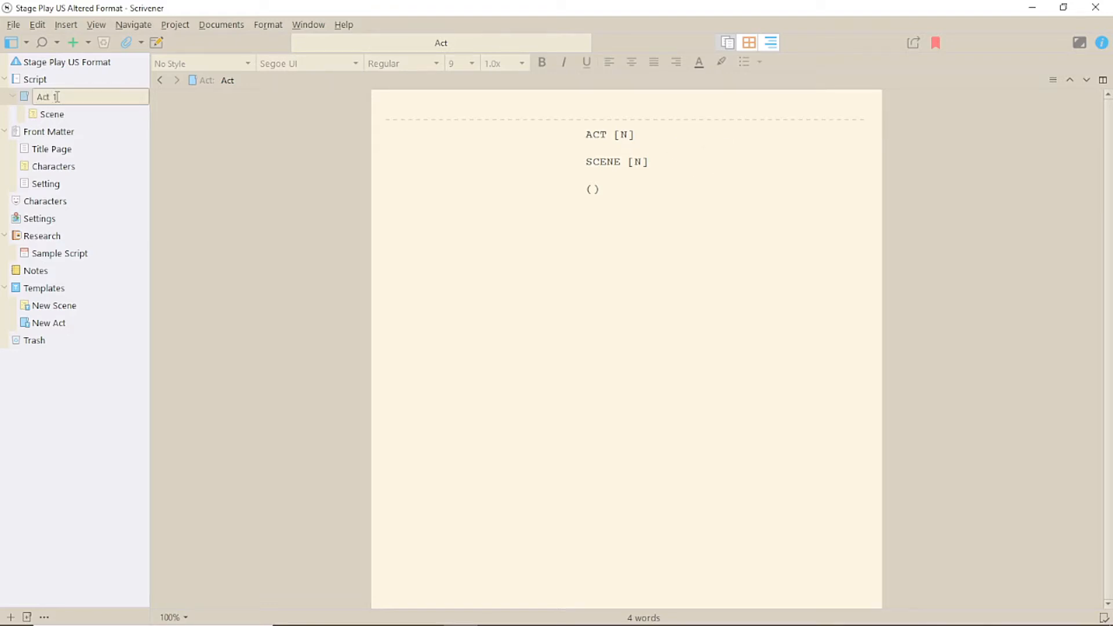
left_click(578, 259)
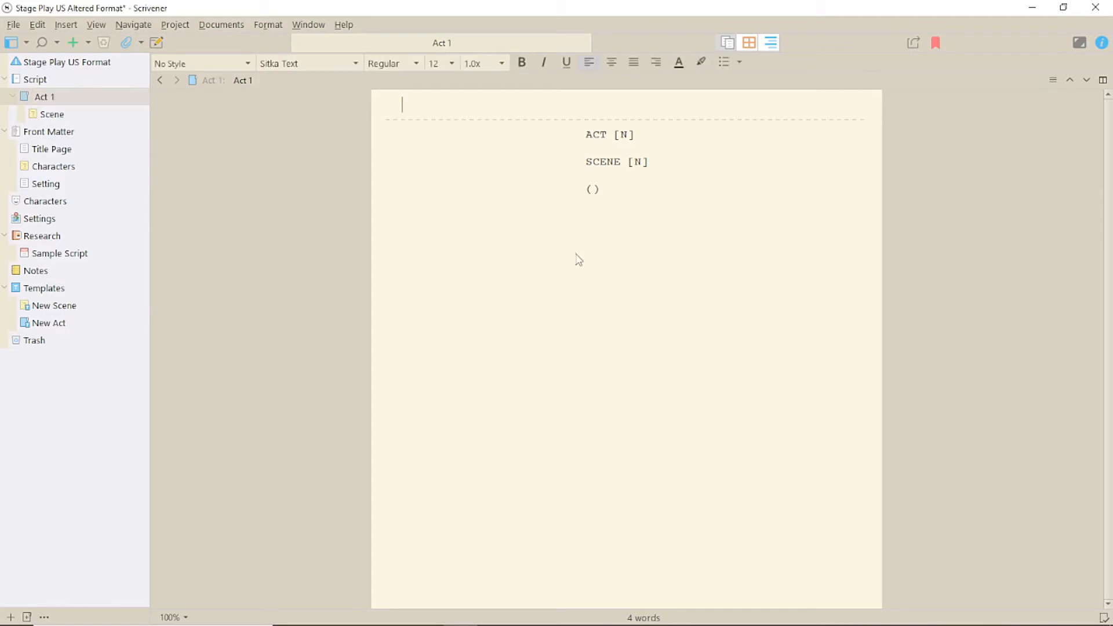
left_click(1102, 44)
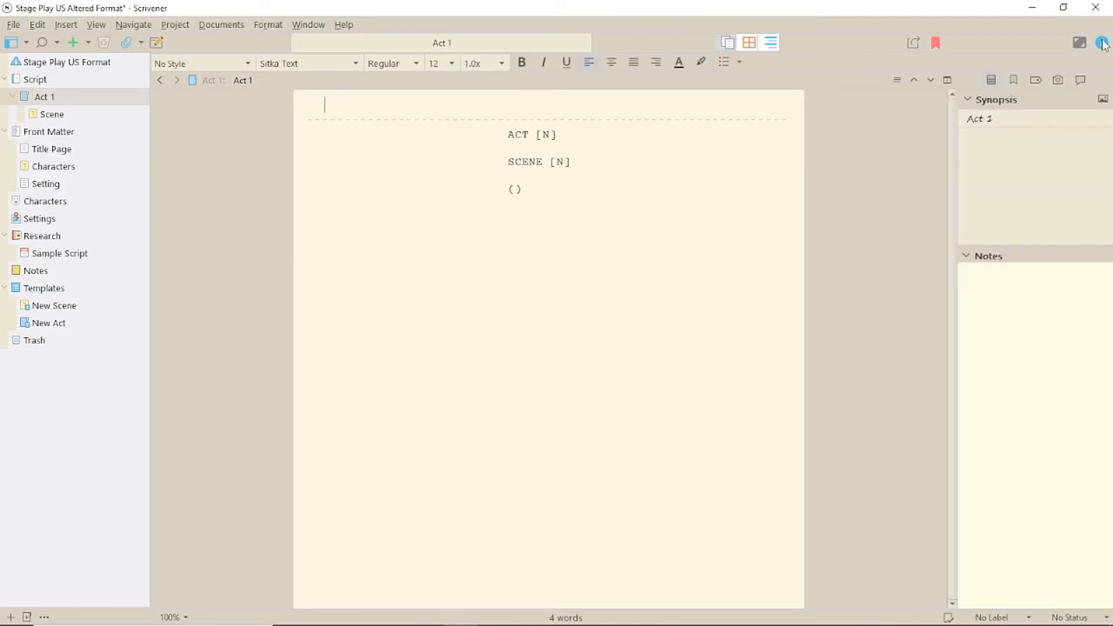
left_click(1036, 80)
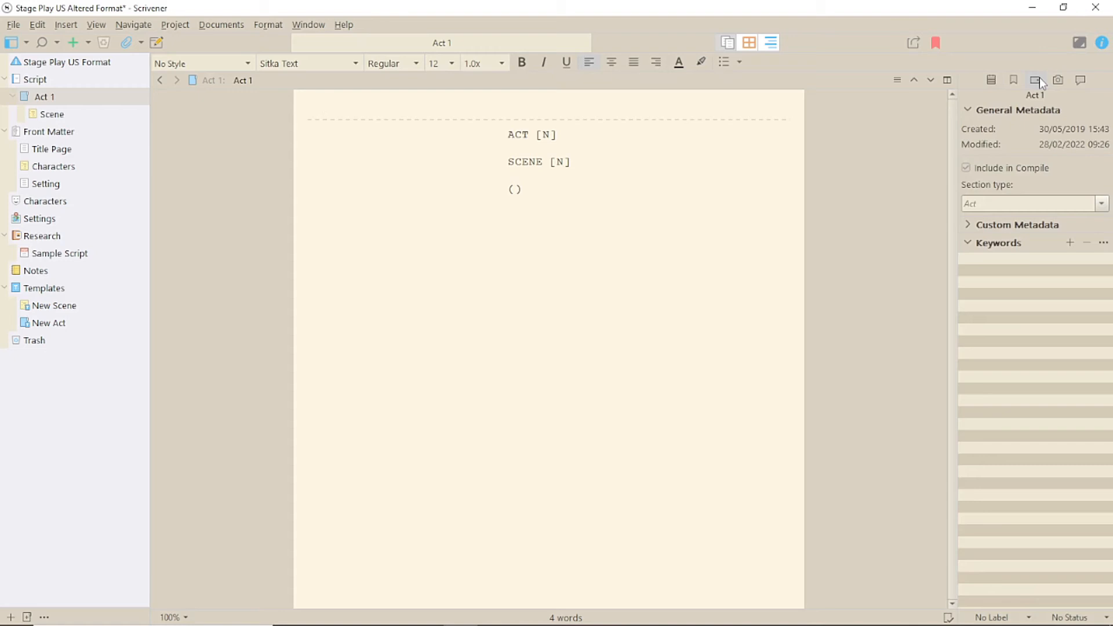
left_click(998, 166)
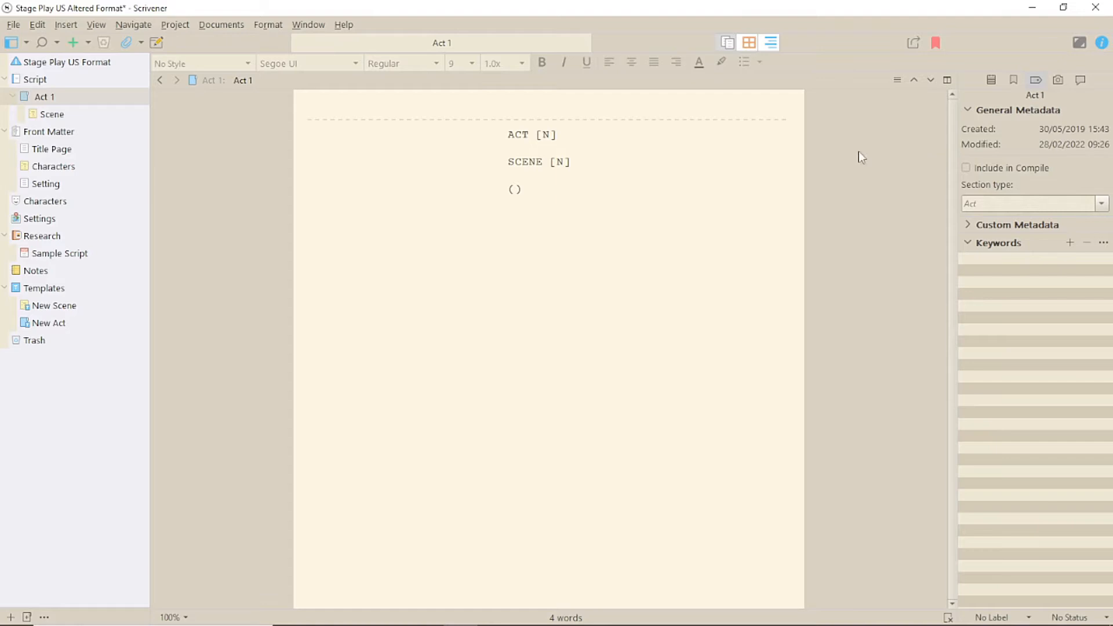
Step: Duplicate the Act 1 folder and name the copy Act 2
right_click(24, 103)
left_click(67, 122)
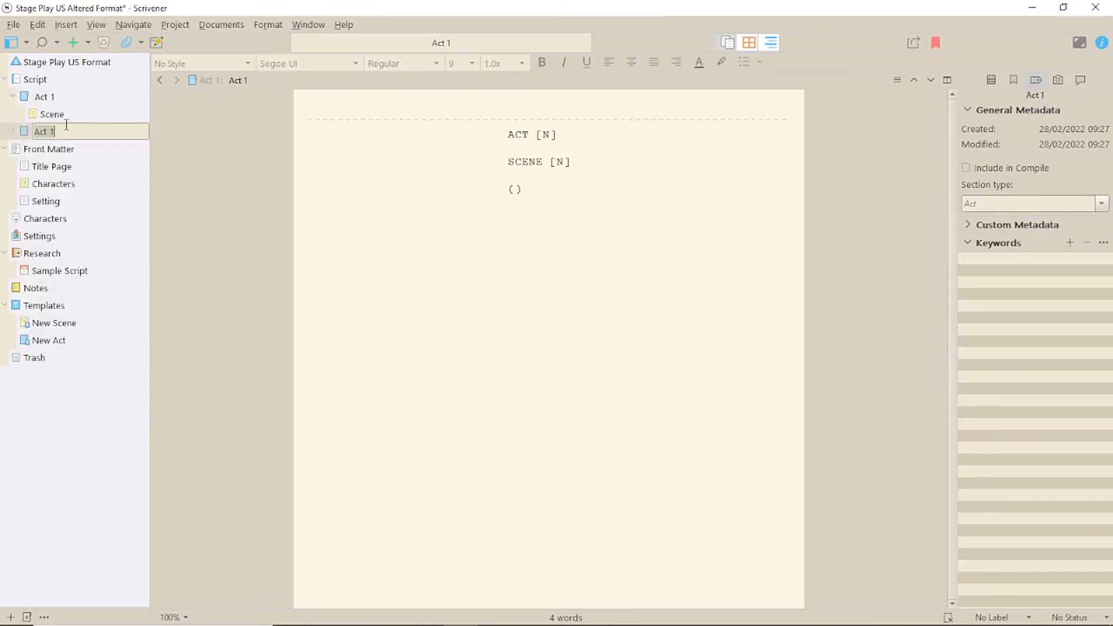
type("Act 2")
Step: Duplicate the Act 2 folder and name the copy Act 3
left_click(23, 133)
right_click(23, 133)
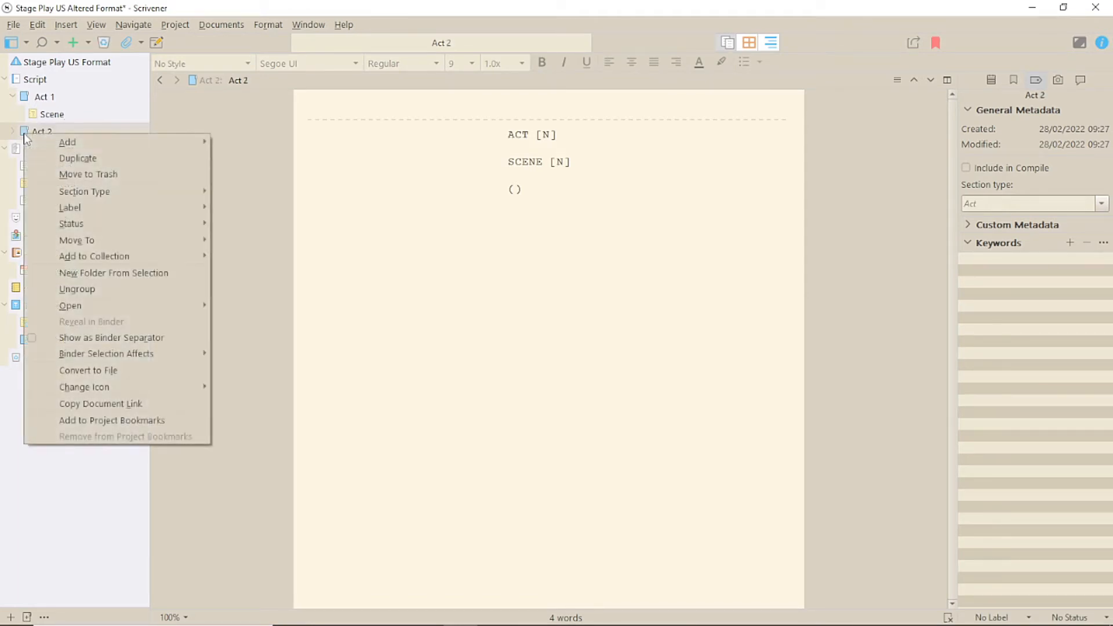
left_click(51, 157)
left_click(70, 150)
key("BackSpace")
key("BackSpace")
key("BackSpace")
type("3")
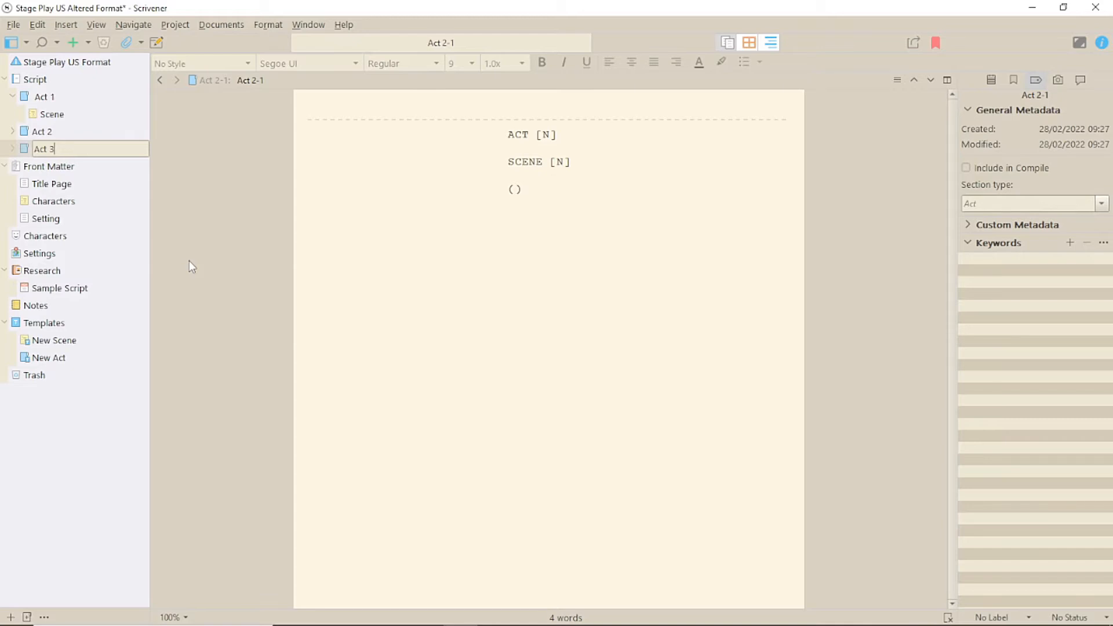
left_click(515, 267)
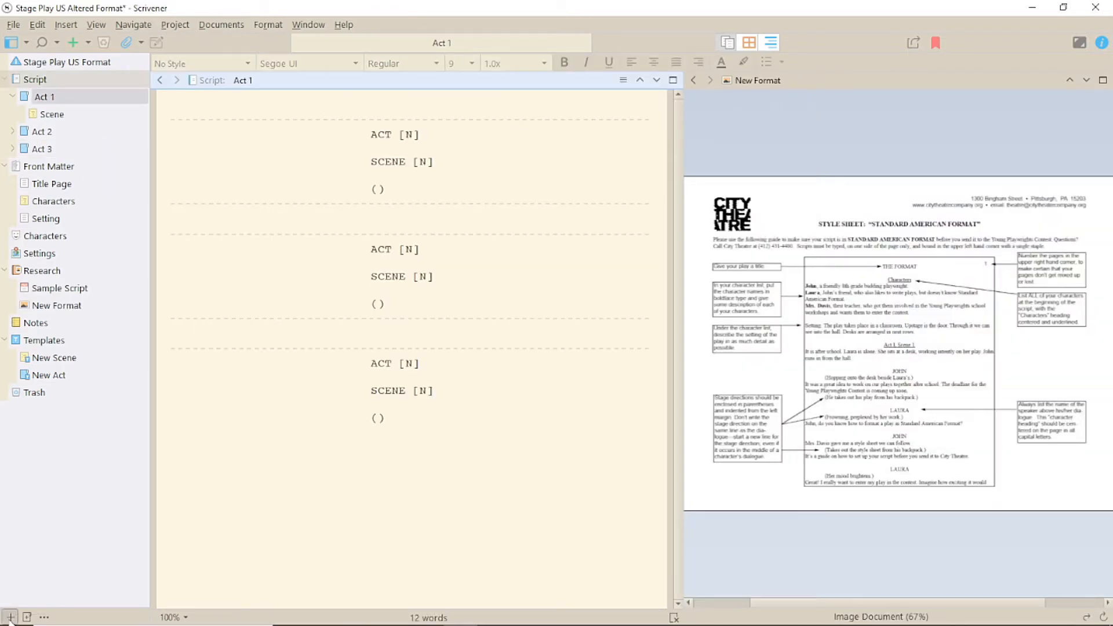
Step: Add a new document to the Script folder, place it above Act 1, and collapse the Front Matter folder
left_click(10, 617)
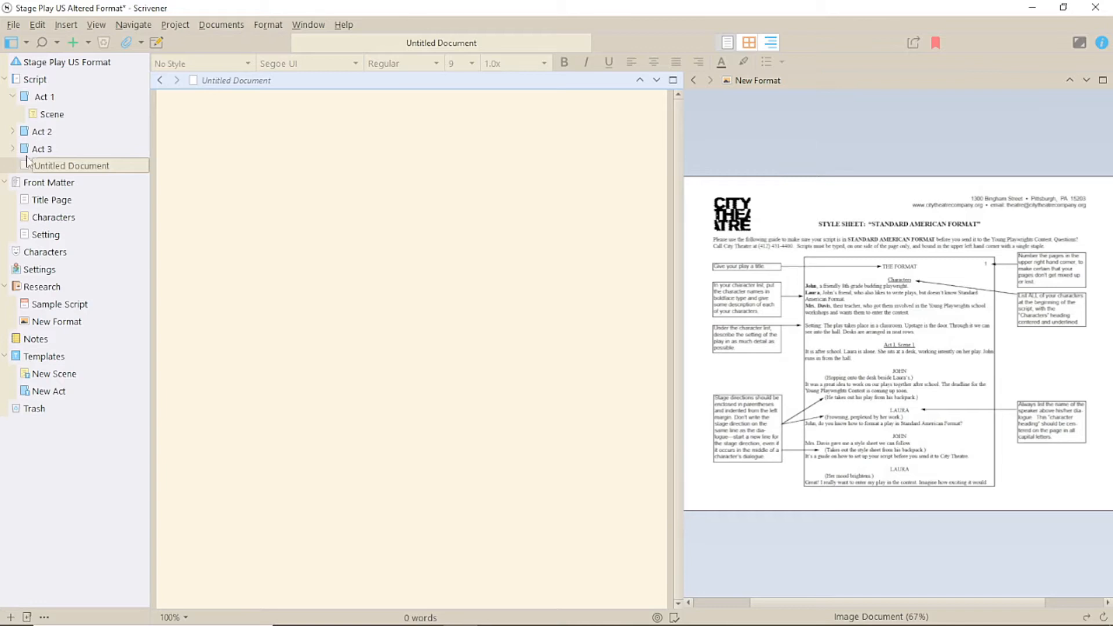
left_click_drag(28, 166, 27, 88)
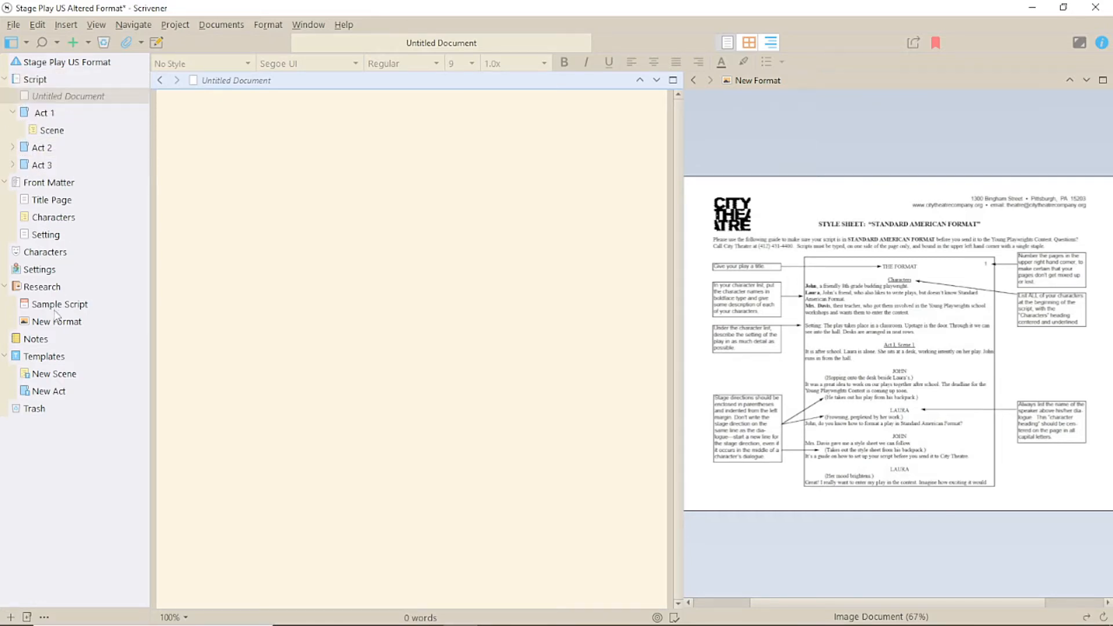
left_click(4, 182)
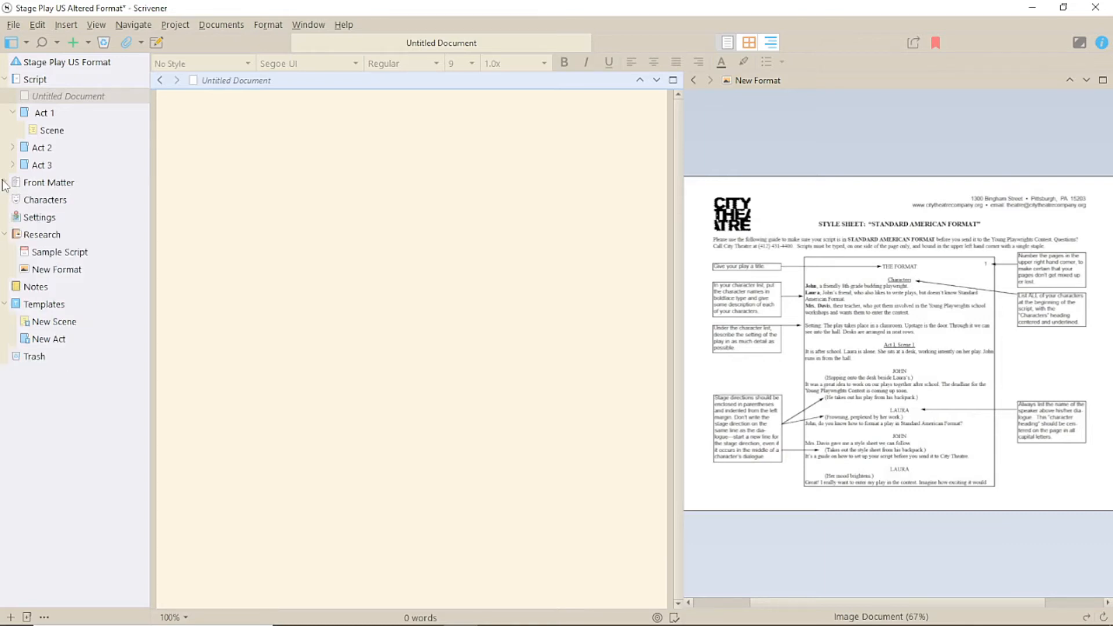
Step: Show the ruler and enter the centred heading PLAY TITLE in the new document
left_click(321, 104)
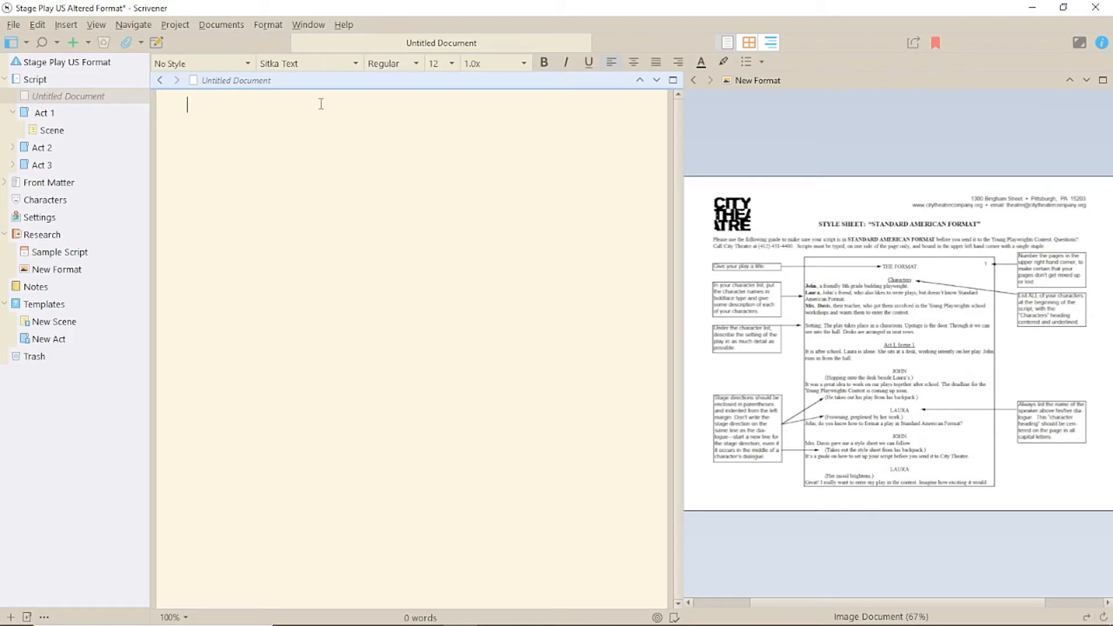
left_click(96, 24)
left_click(307, 169)
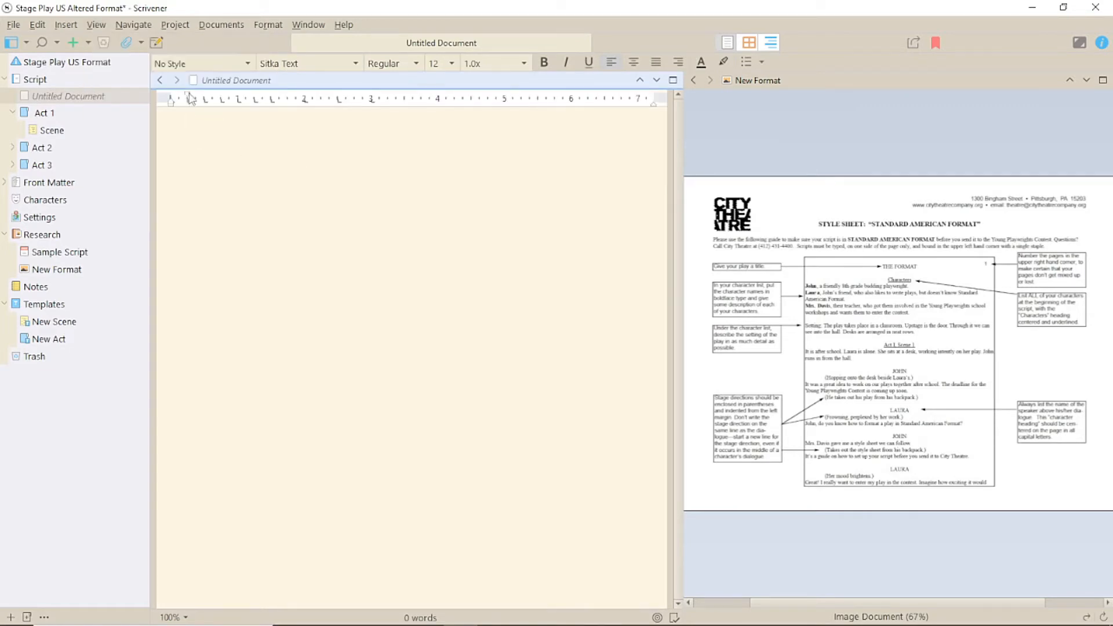
left_click(634, 62)
type("PLAY TITLE")
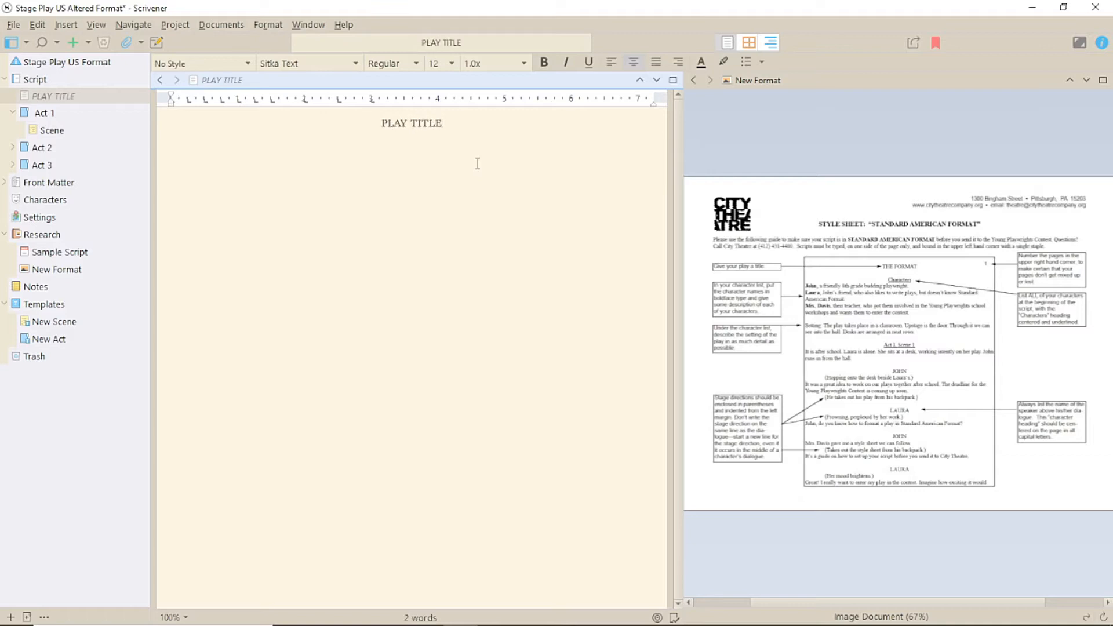
Step: Add a centred, underlined Characters heading and the left-aligned line "Character name, character description." with the name in bold
key("ctrl+u")
type("Characters")
key("ctrl+b")
type("Character name")
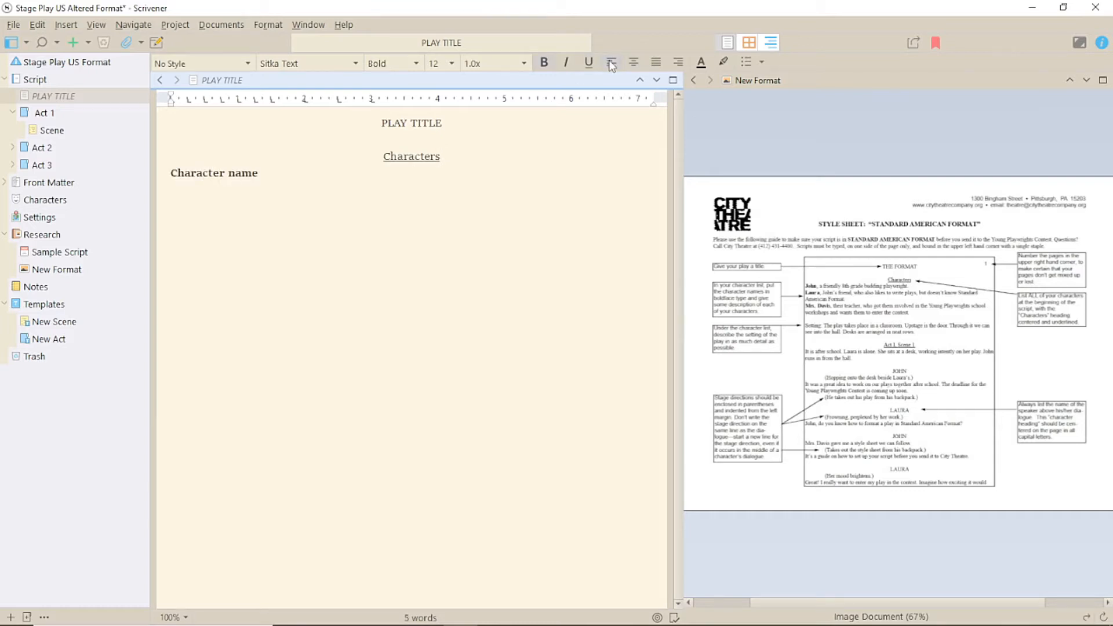
key("ctrl+b")
type(", character description.")
Step: Add a second character line reading "Character name, character description", with only the name in bold
key("Return")
key("ctrl+b")
type("Character name")
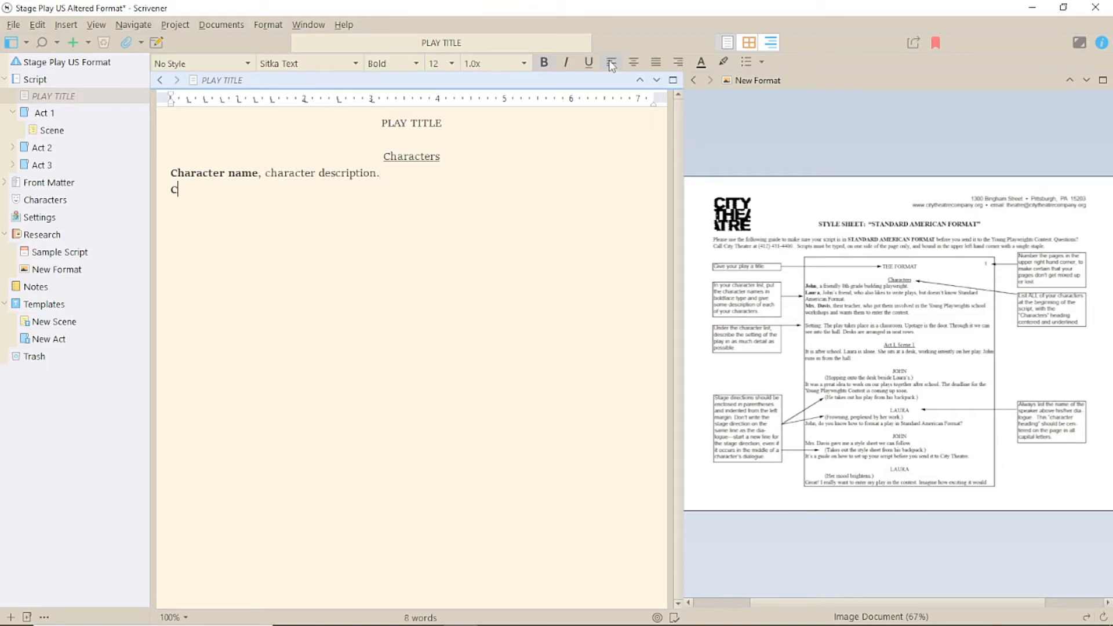
key("ctrl+b")
type(", character description")
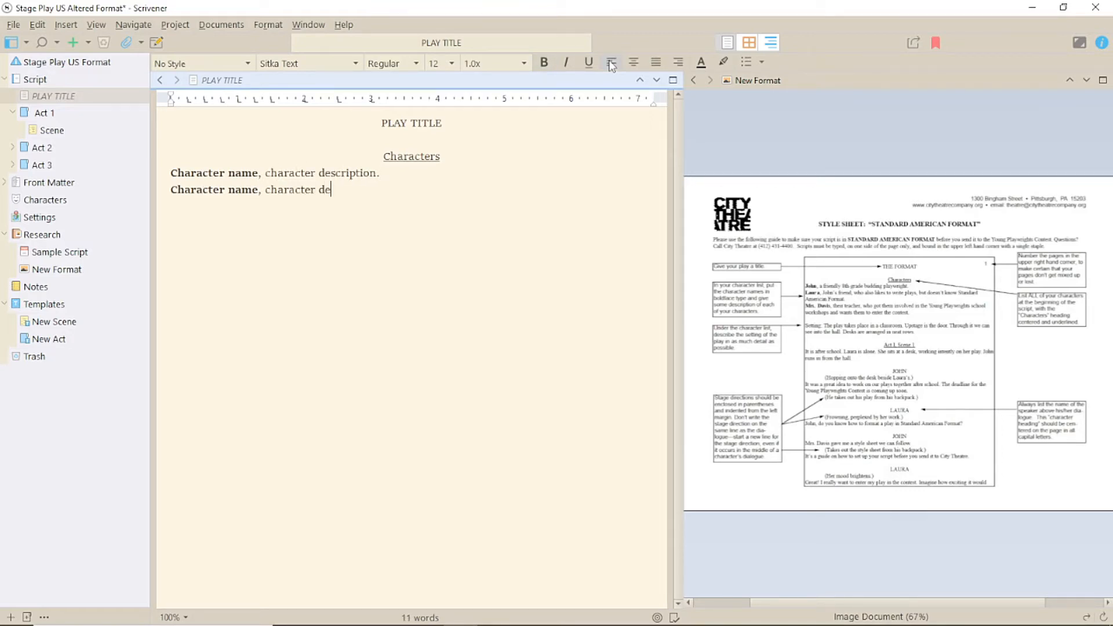
Step: Add the line "Setting: The play setting." after a blank line and name the document About the Play
key("Return")
key("Return")
type("Setting: The play setting.")
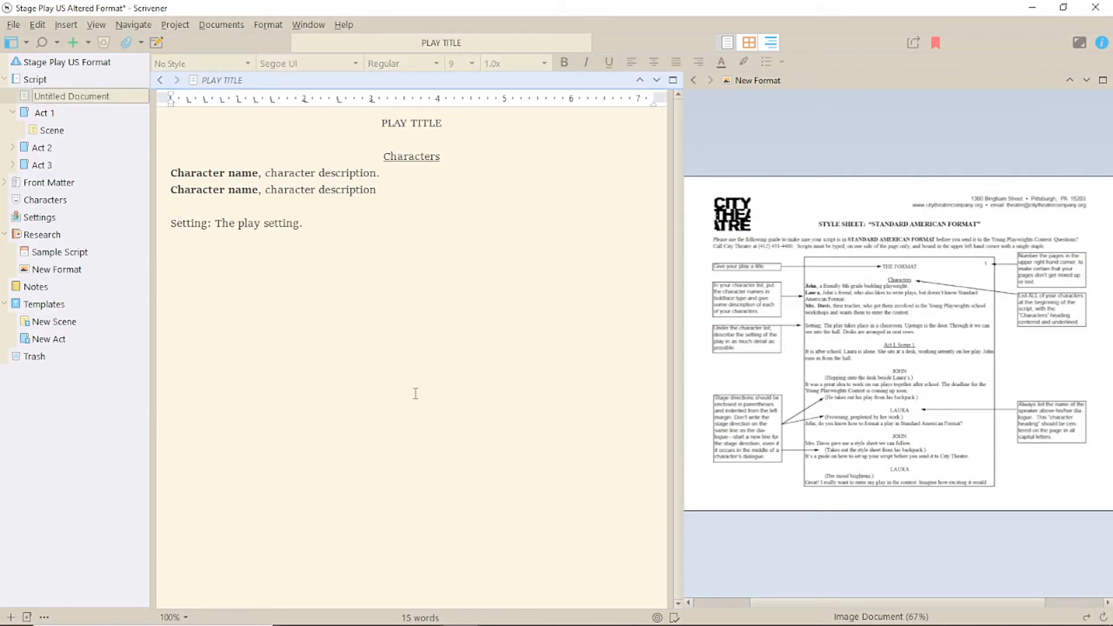
type("About the Play")
key("Return")
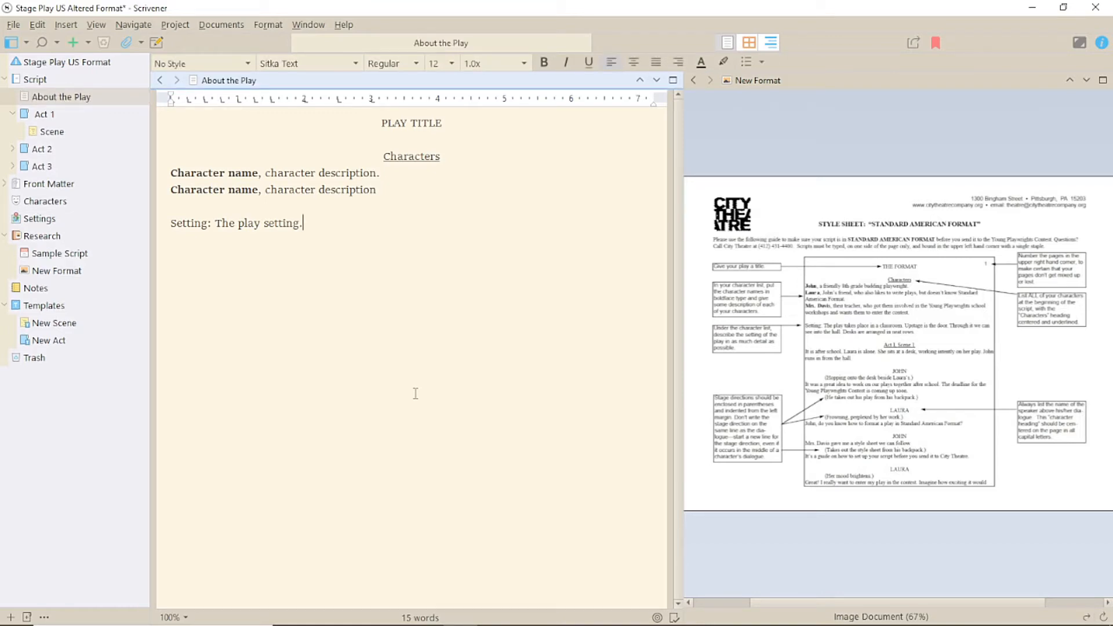
Step: Delete all the placeholder text from the New Scene template document
left_click(68, 327)
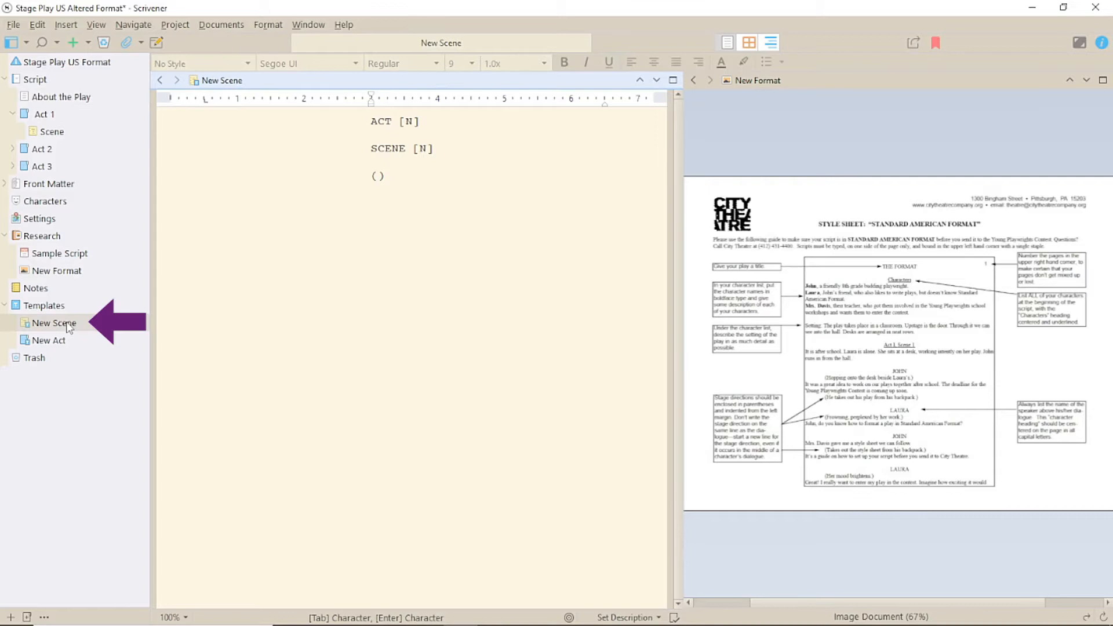
left_click_drag(397, 179, 320, 114)
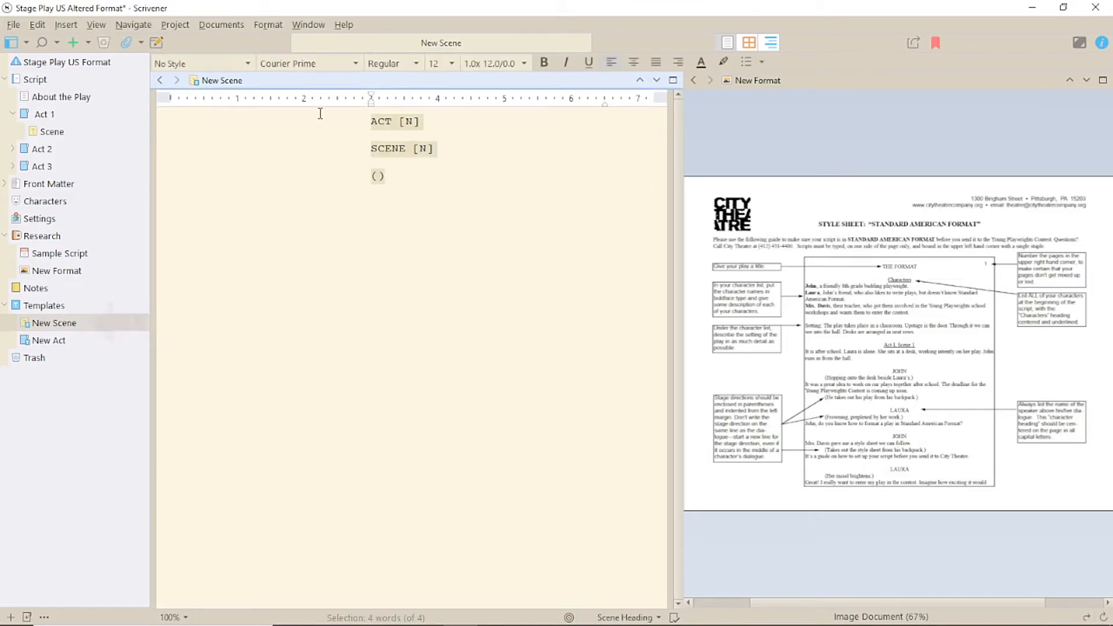
key("Delete")
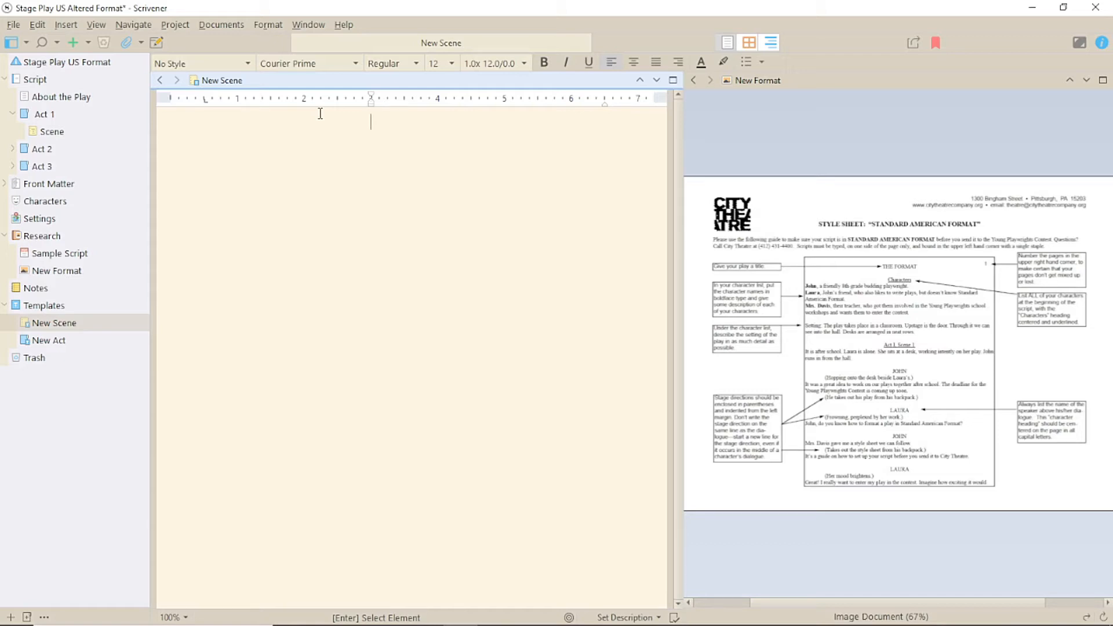
Step: In the script settings, turn off all caps and turn on underline for the Scene Heading element
left_click(274, 24)
mouse_move(346, 132)
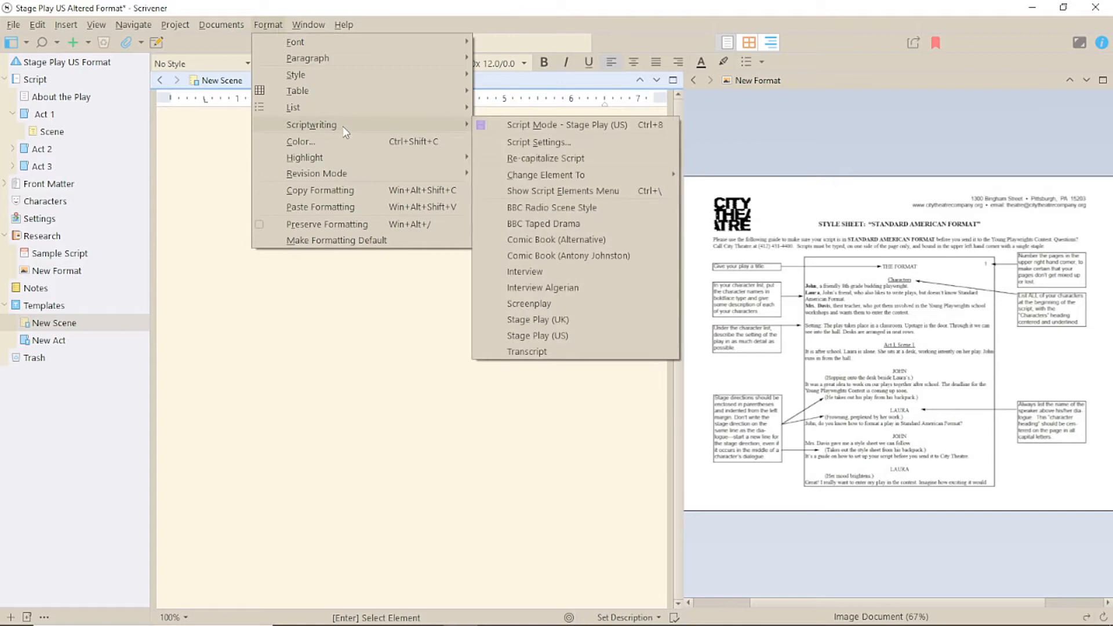
left_click(540, 143)
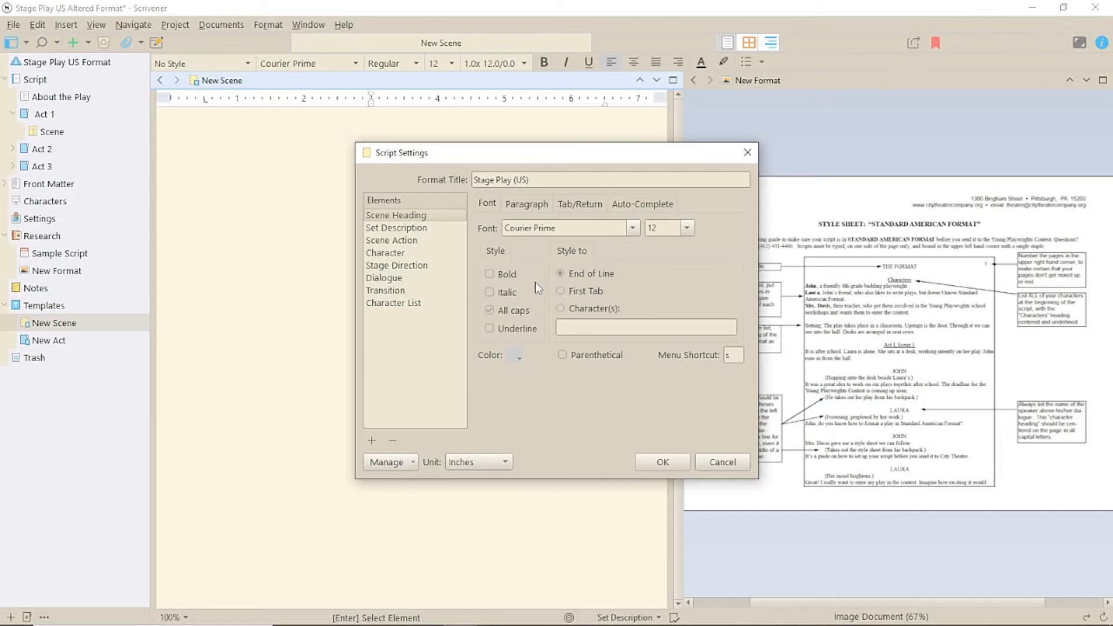
left_click(518, 316)
left_click(488, 328)
Step: Centre the Scene Heading element and set its first line, left and right indents to 0 inches
left_click(538, 205)
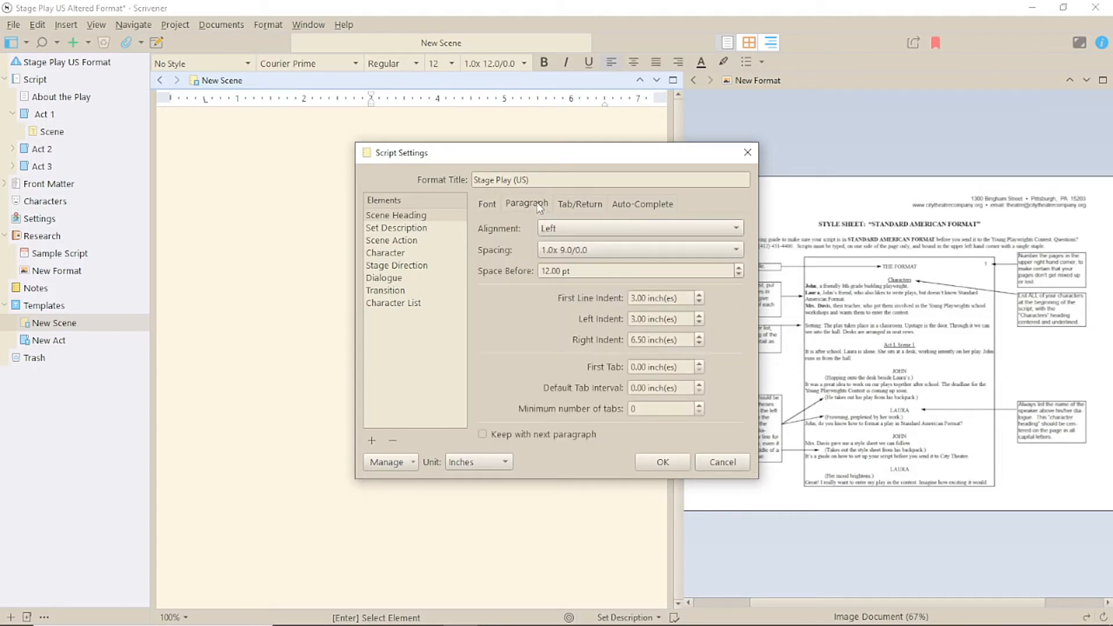
left_click(574, 228)
left_click(575, 246)
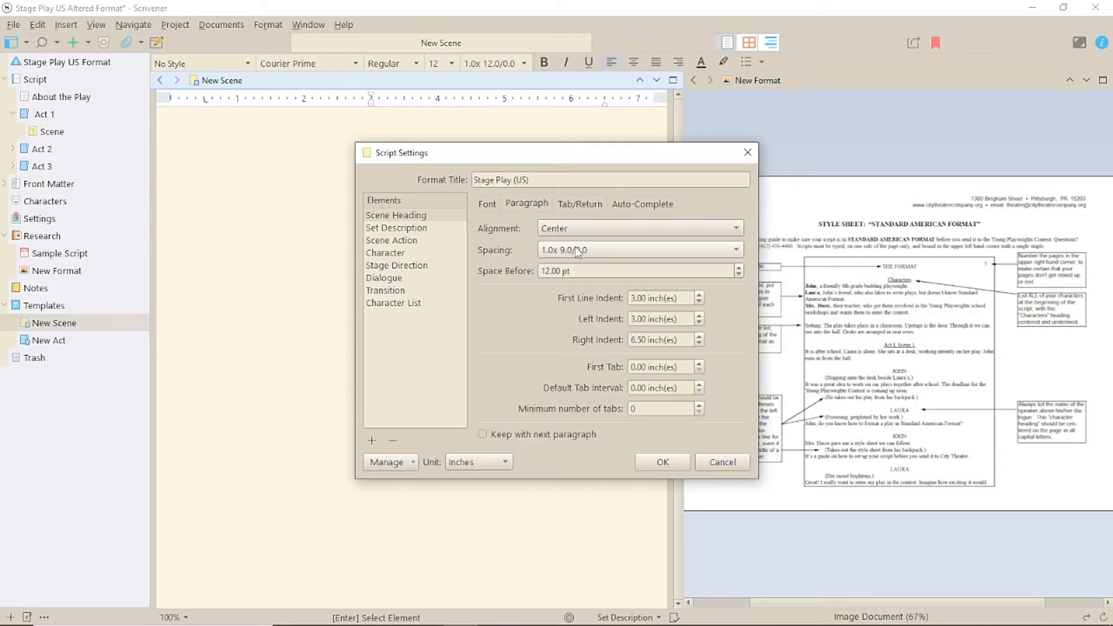
left_click_drag(685, 300, 607, 301)
type("0")
key("Tab")
type("0")
key("Tab")
type("0")
key("Tab")
Step: Change the Scene Heading auto-complete entries to Act [N] and Scene [N]
left_click(638, 204)
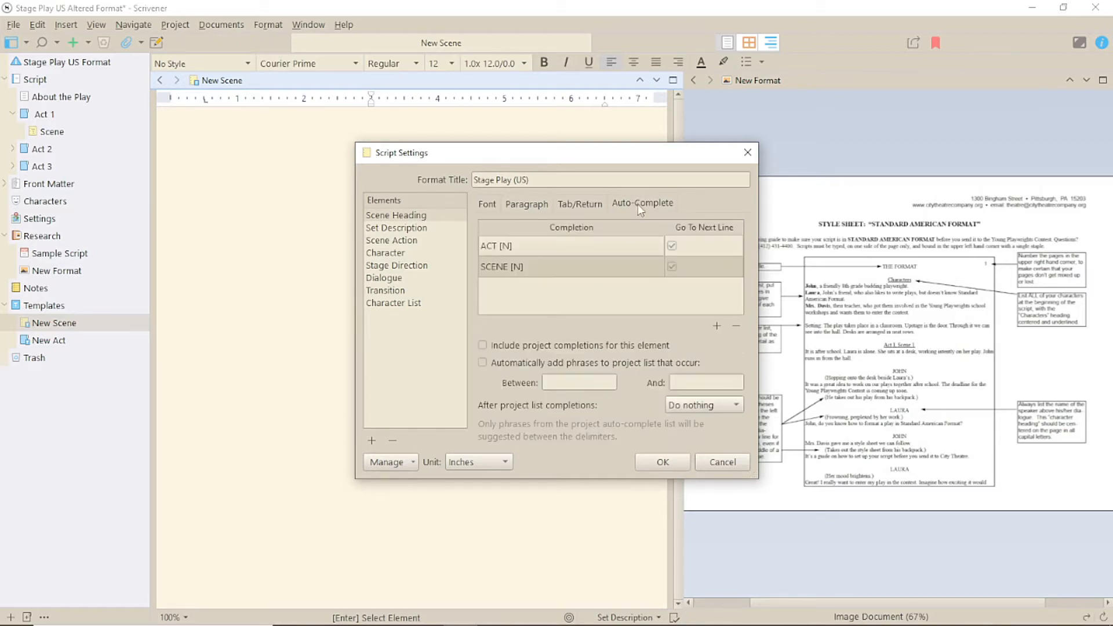
double_click(488, 245)
type("Act")
left_click(491, 265)
double_click(491, 266)
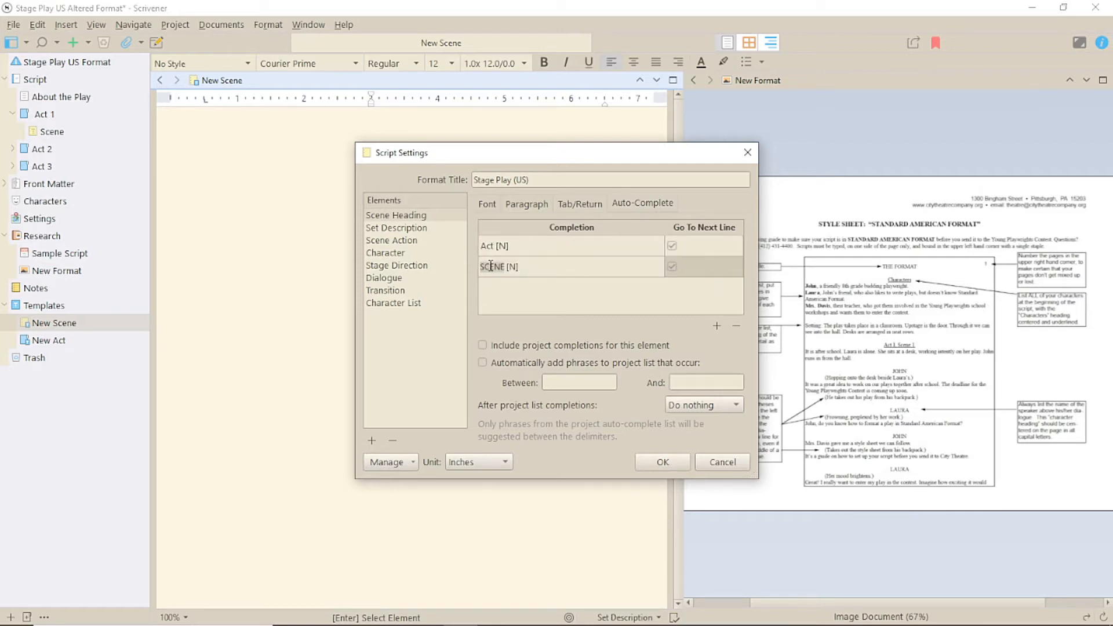
type("Scene")
Step: Turn off the parenthetical option for the Set Description element
left_click(420, 229)
left_click(486, 202)
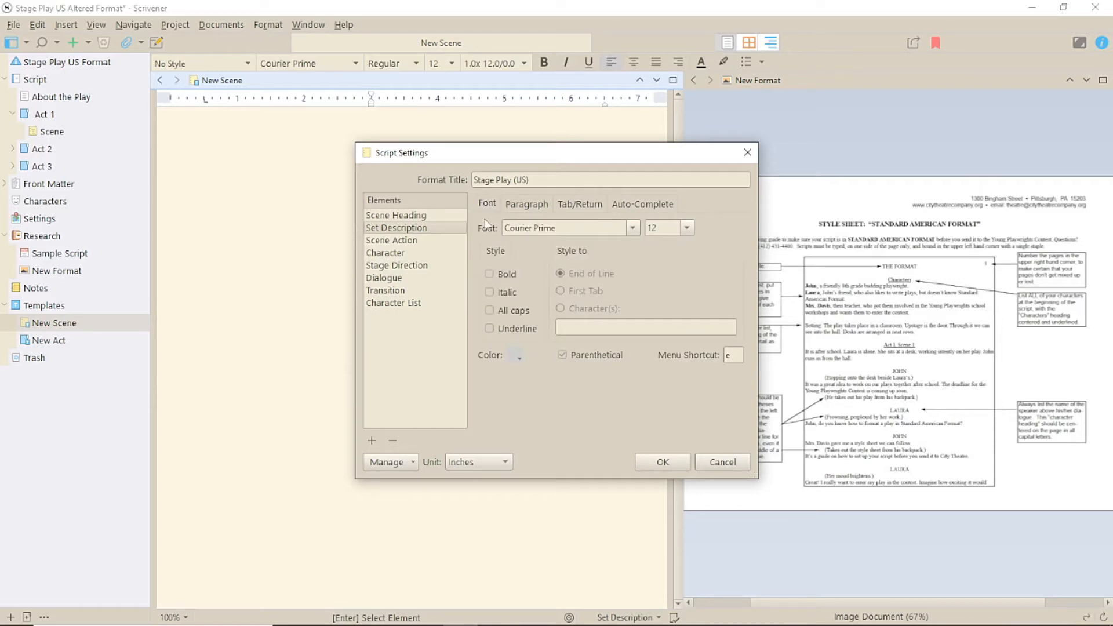
left_click(562, 355)
Step: Set the Set Description element's first line, left and right indents to 0 inches
left_click(528, 203)
left_click(636, 298)
key("BackSpace")
type("00 inch(es")
key("Tab")
type("0")
key("Tab")
type("0")
left_click(662, 323)
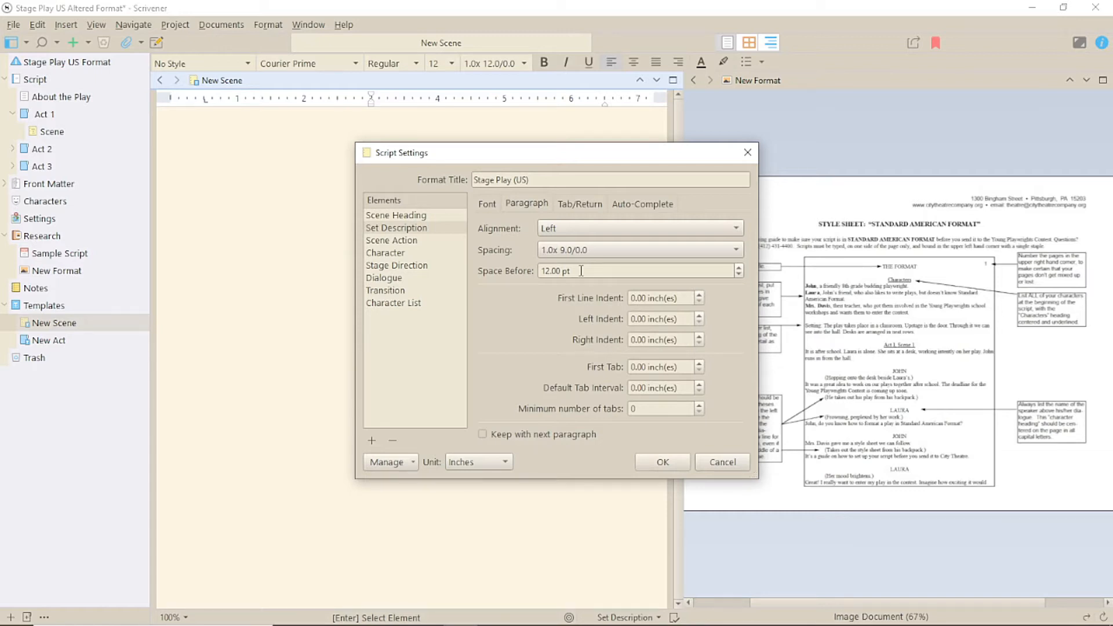
Step: Set the Set Description element's space before to 0 pt, then save the settings and convert the script to the new format
double_click(581, 270)
type("0")
left_click(649, 461)
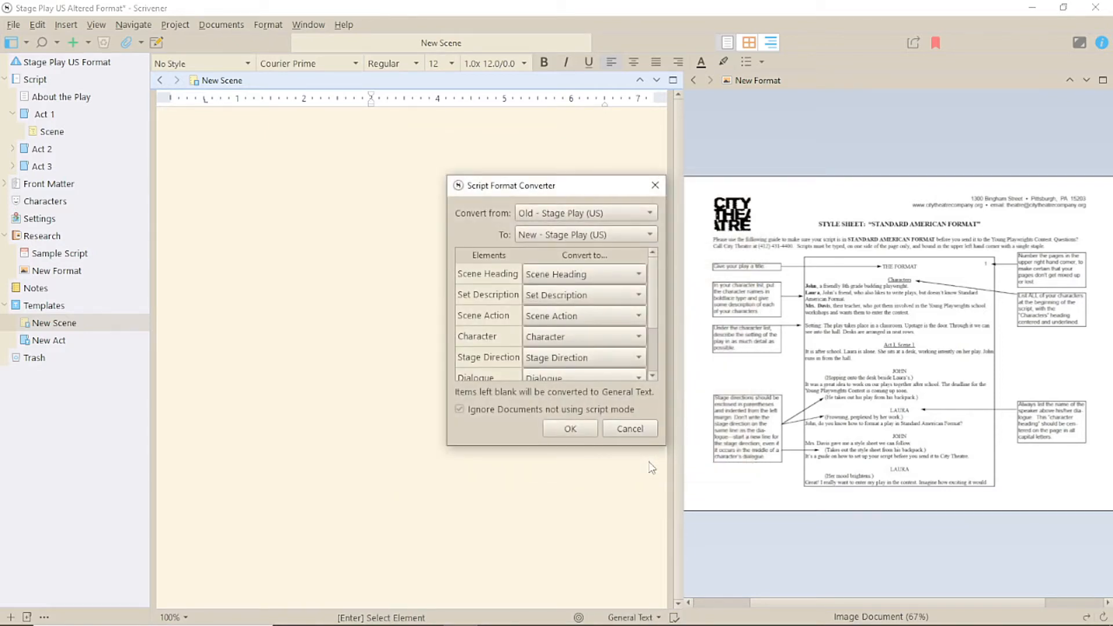
left_click(580, 430)
left_click(597, 370)
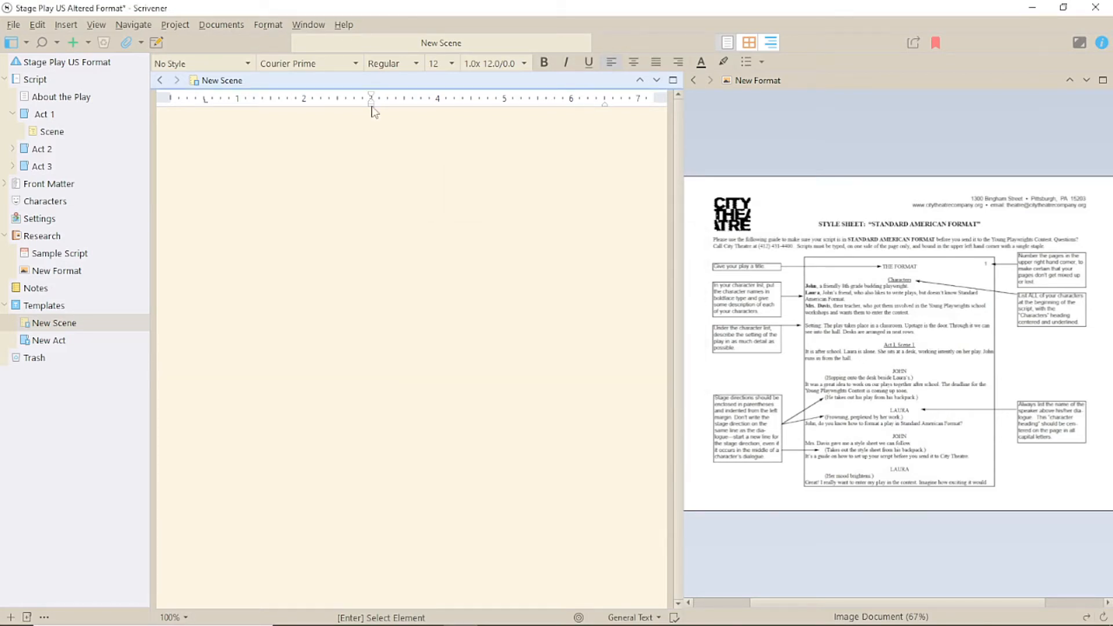
Step: Move the New Scene template's left indent to 0 on the ruler and set the line's element to Scene Heading
left_click_drag(374, 112, 170, 106)
left_click(649, 616)
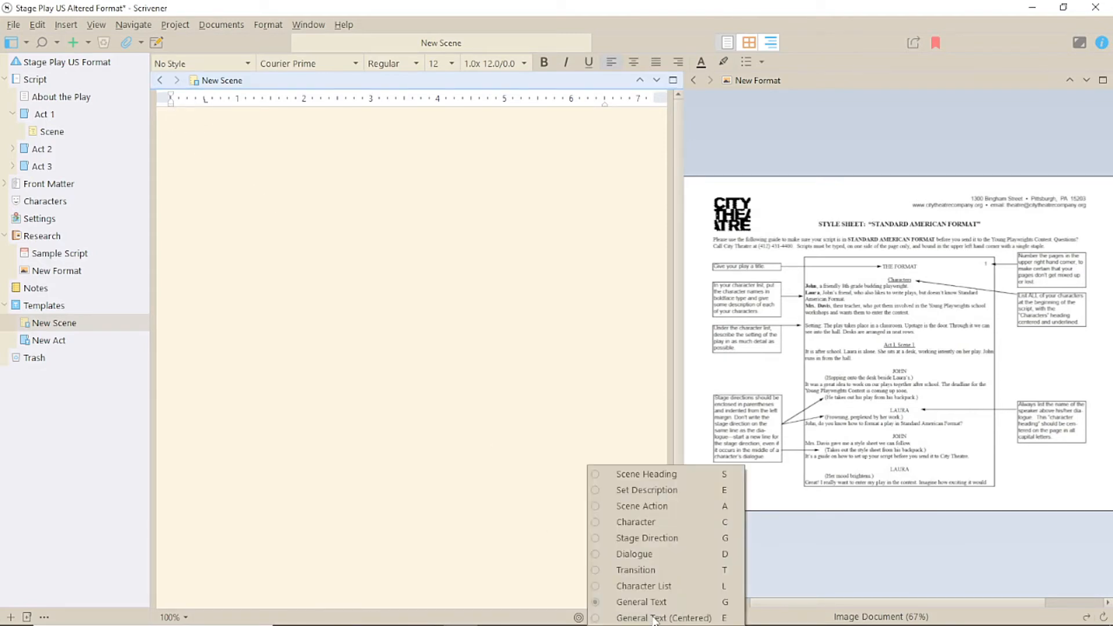
left_click(666, 473)
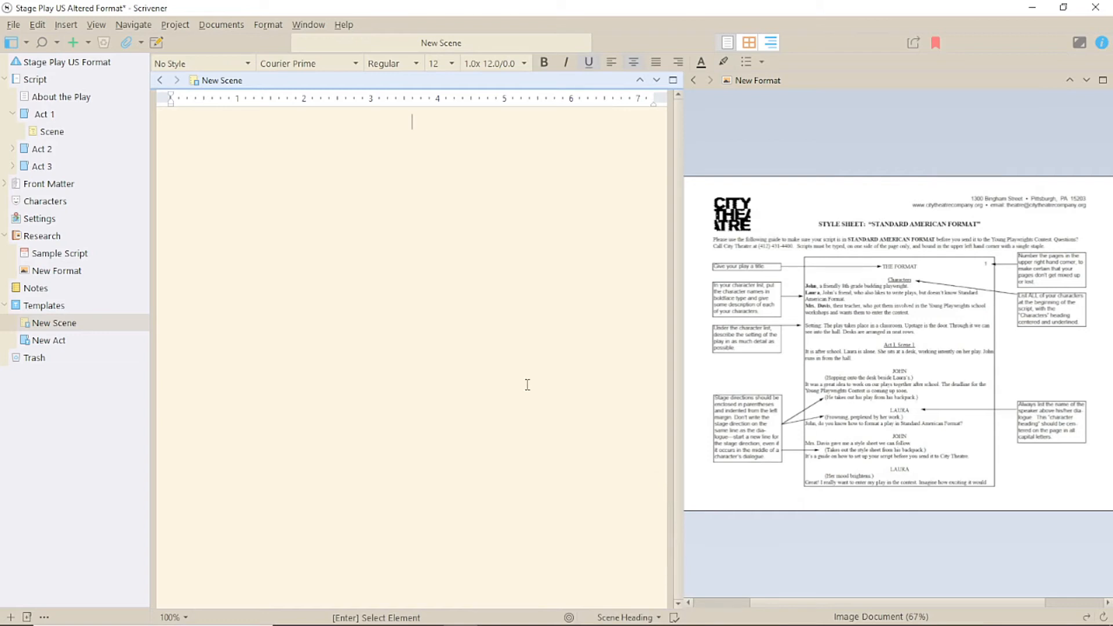
Step: Enter the scene heading "Act [N], Scene [N]" in the New Scene template and finish the line
type("Act")
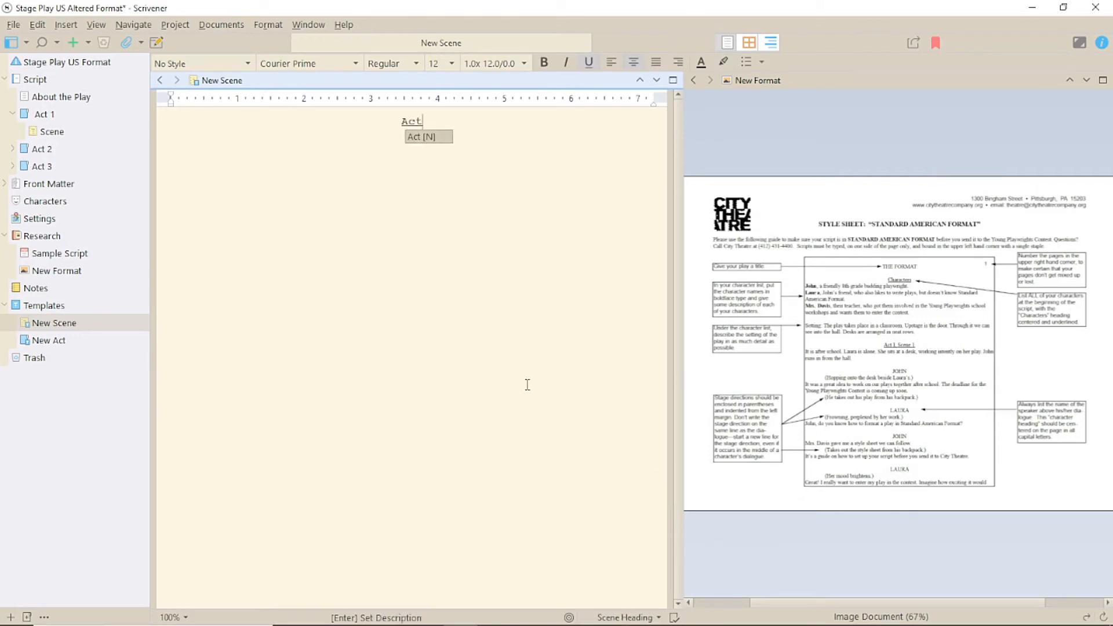
key("Return")
type(", S")
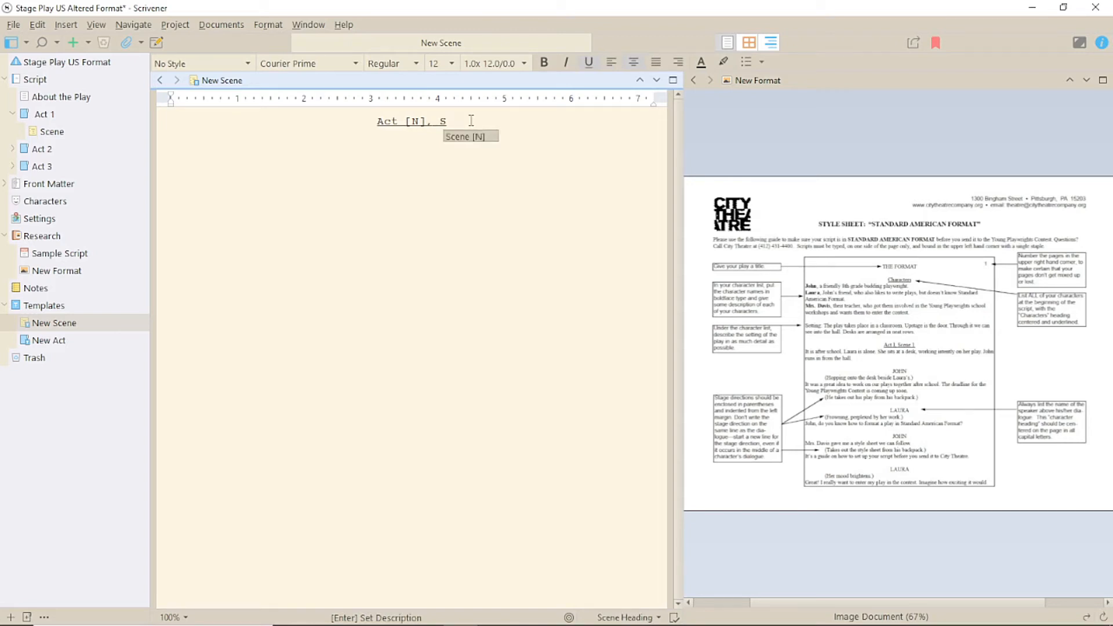
left_click(471, 137)
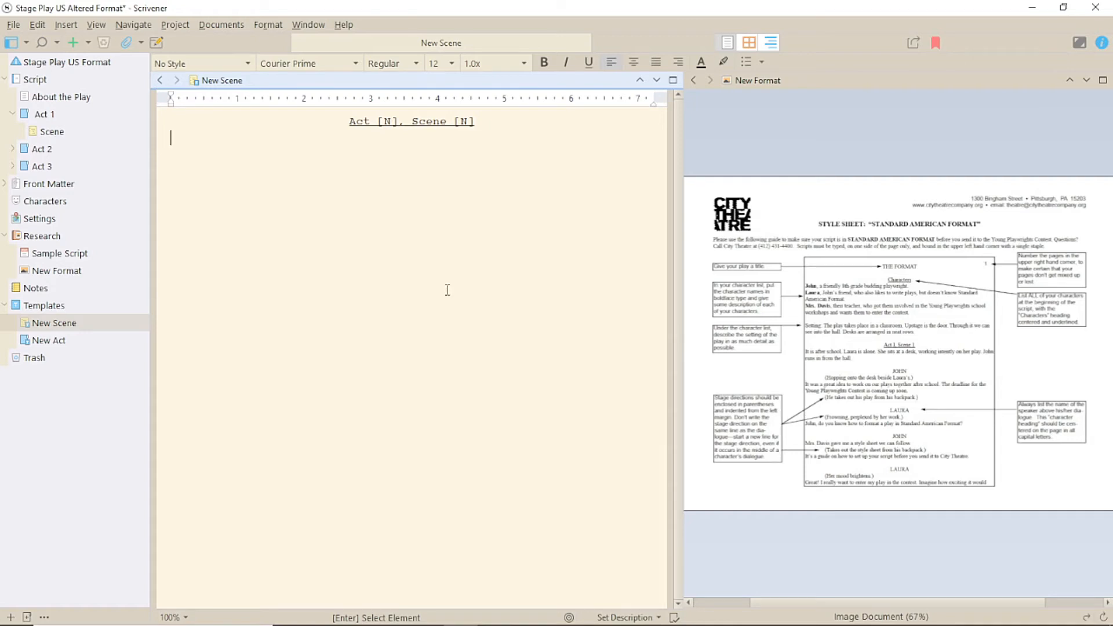
Step: Add a scene from the New Scene template to Act 1 and move the old Scene document to the trash
left_click(46, 116)
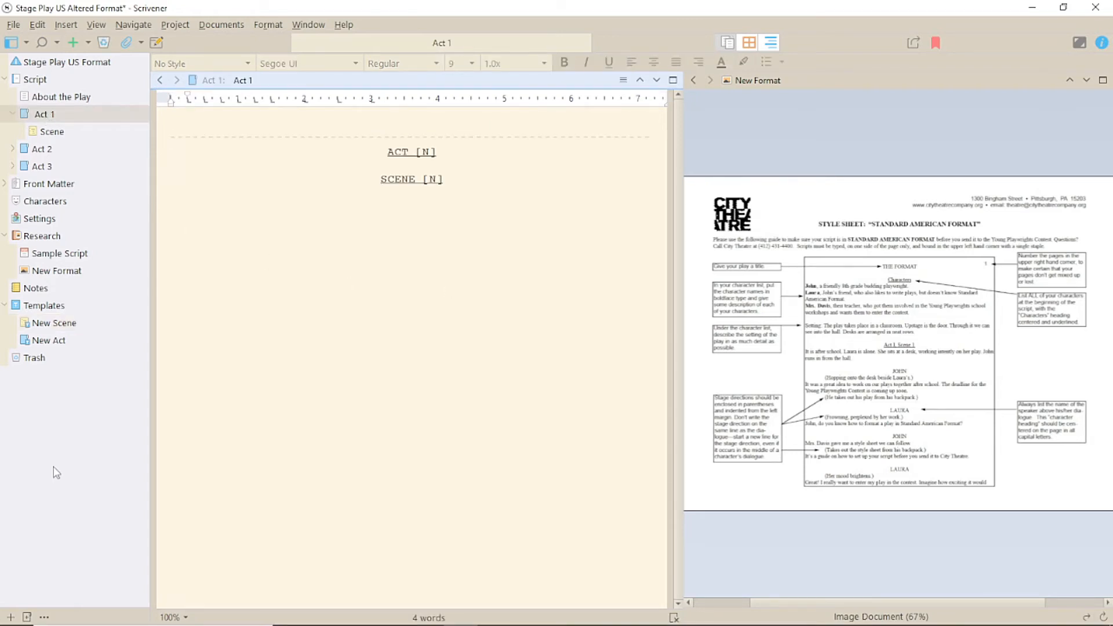
left_click(11, 617)
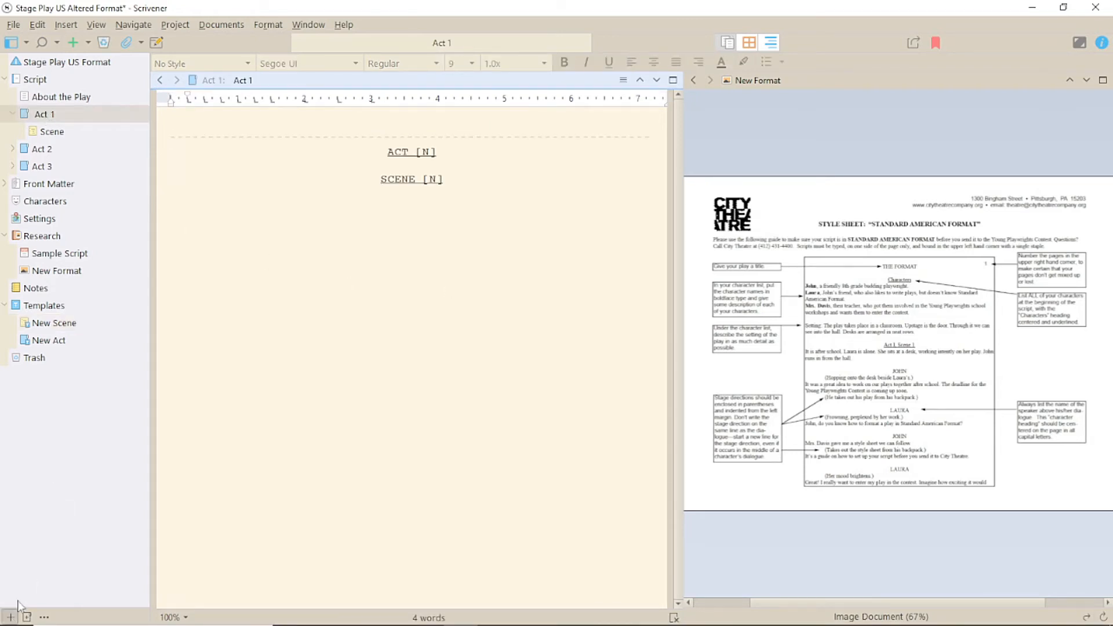
left_click(277, 383)
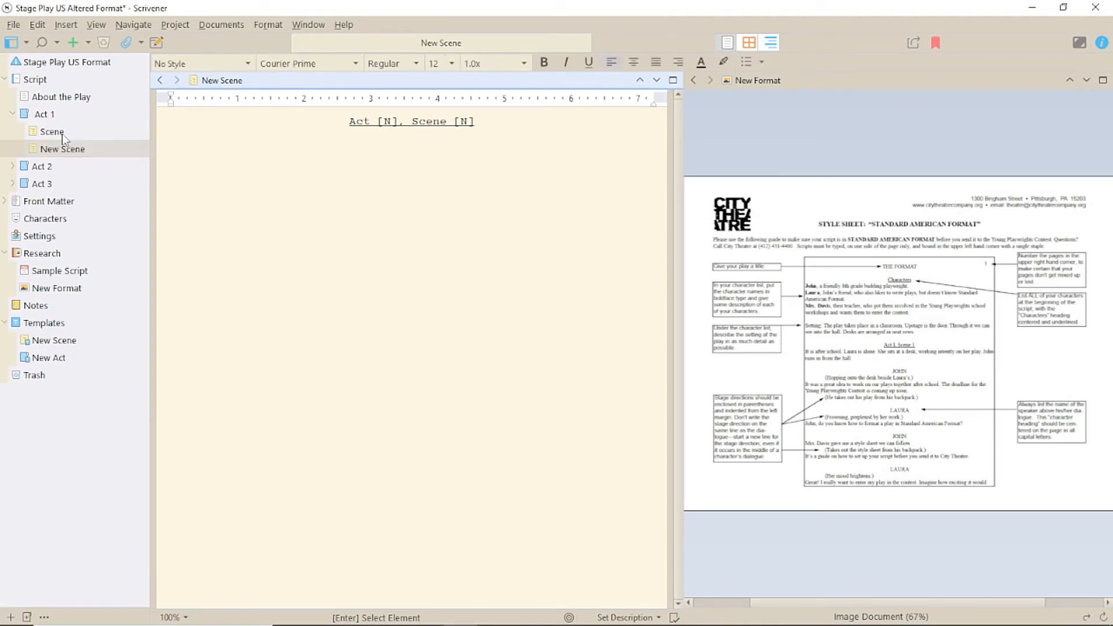
right_click(62, 134)
left_click(126, 174)
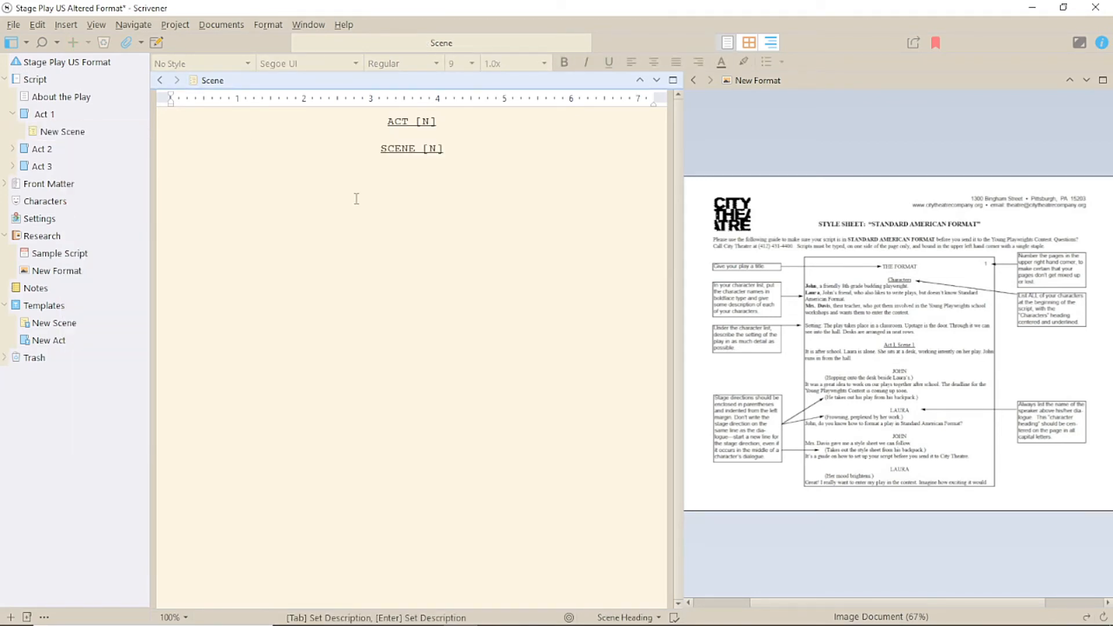
Step: Write "Scene Description." as the set description under the heading of Act 1's new scene
left_click(68, 132)
key("Return")
type("Sc")
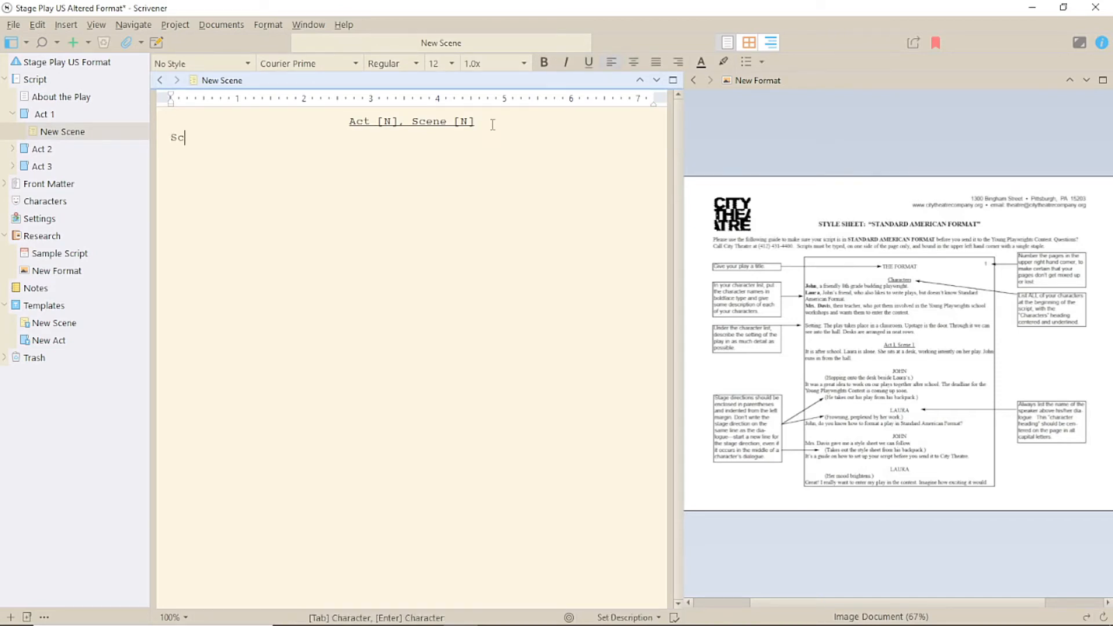
type("ene Description.")
Step: In the script settings, set the Character element's first line, left and right indents to 0 inches and its alignment to Center
left_click(267, 25)
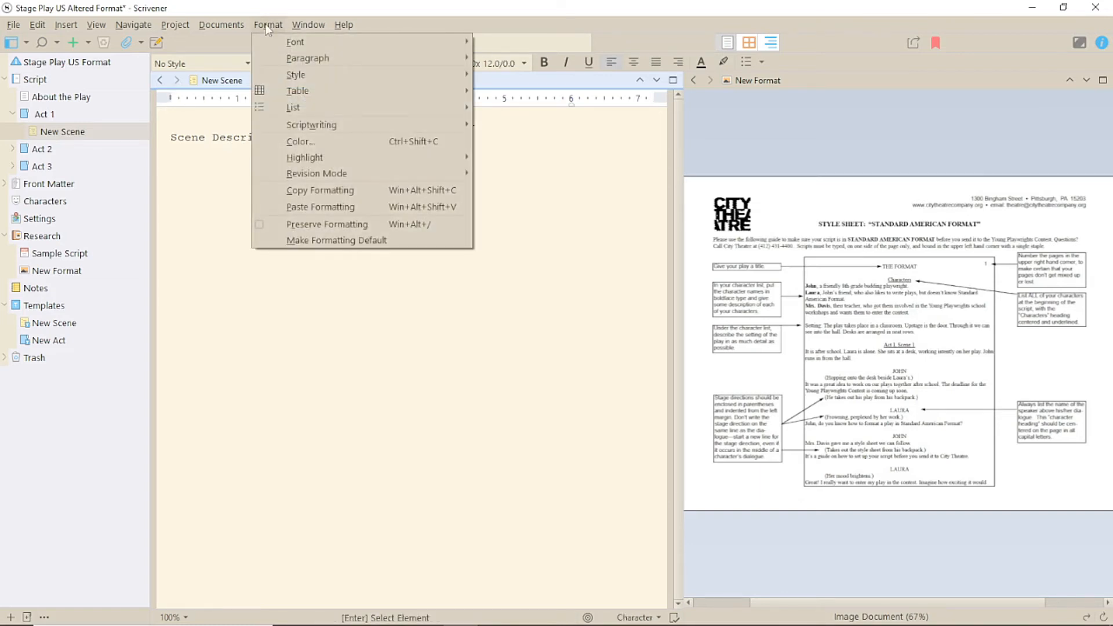
mouse_move(330, 129)
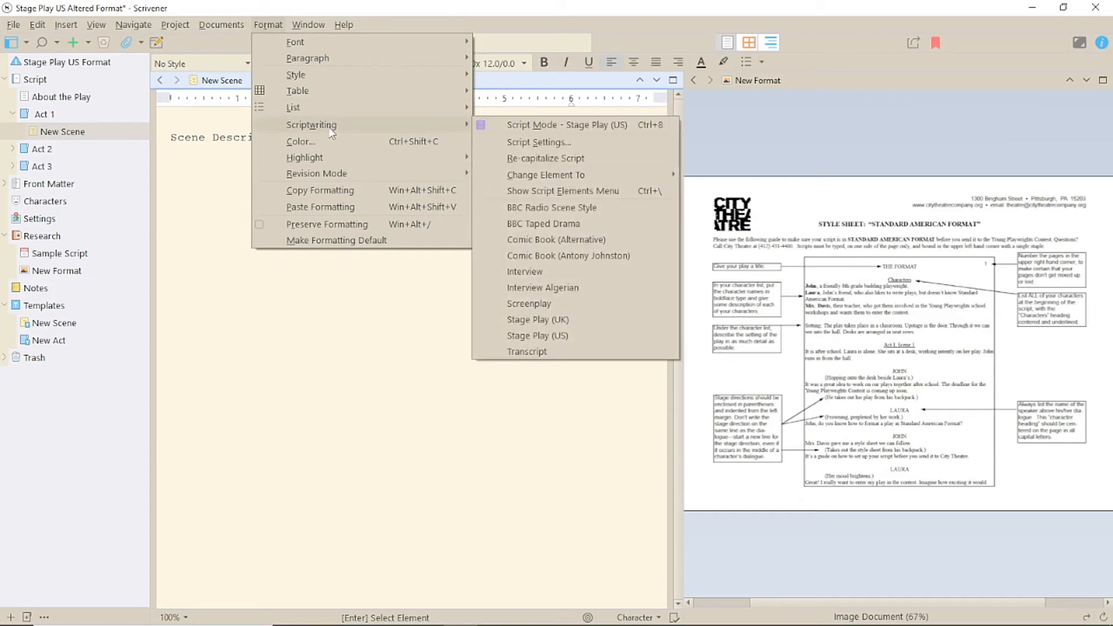
left_click(536, 144)
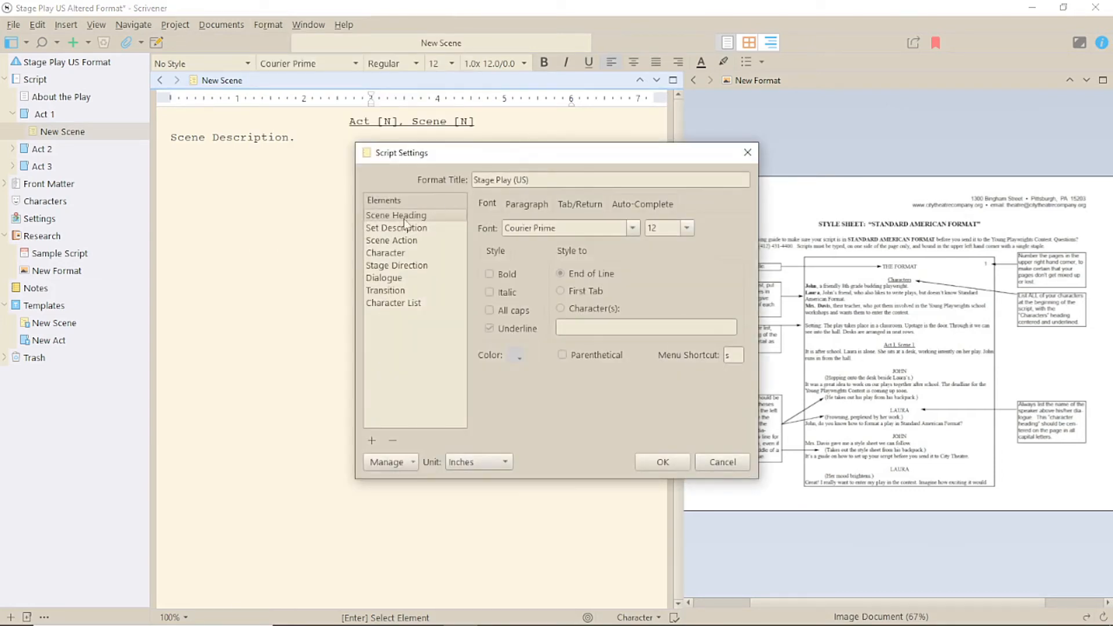
left_click(386, 255)
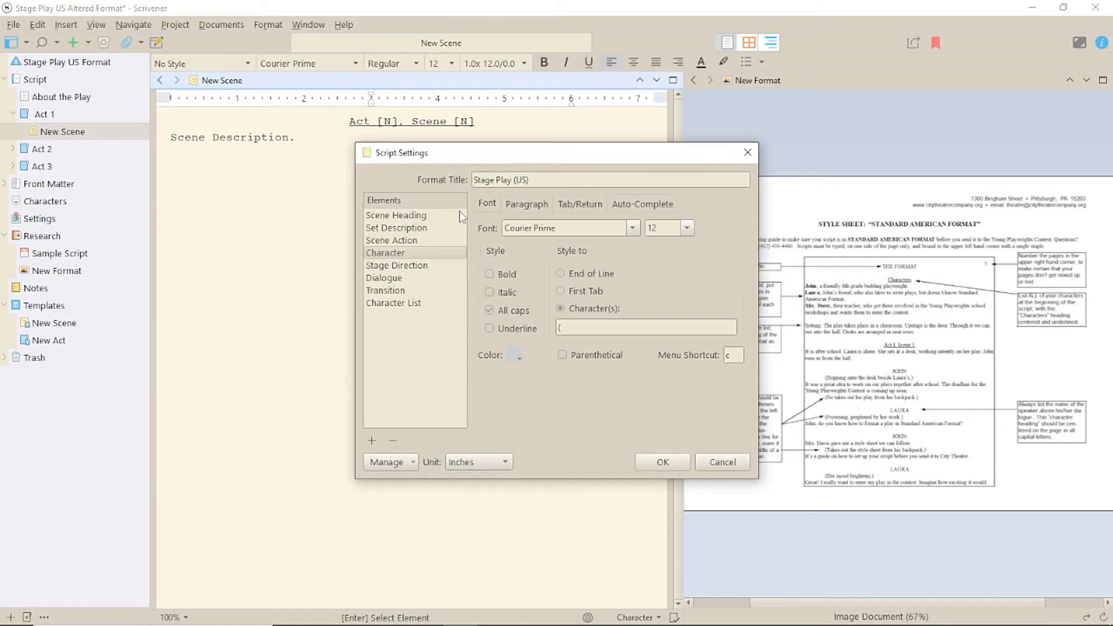
left_click(526, 203)
left_click(632, 301)
type("0")
type("0")
left_click_drag(678, 319, 610, 336)
type("0")
left_click(552, 226)
left_click(556, 246)
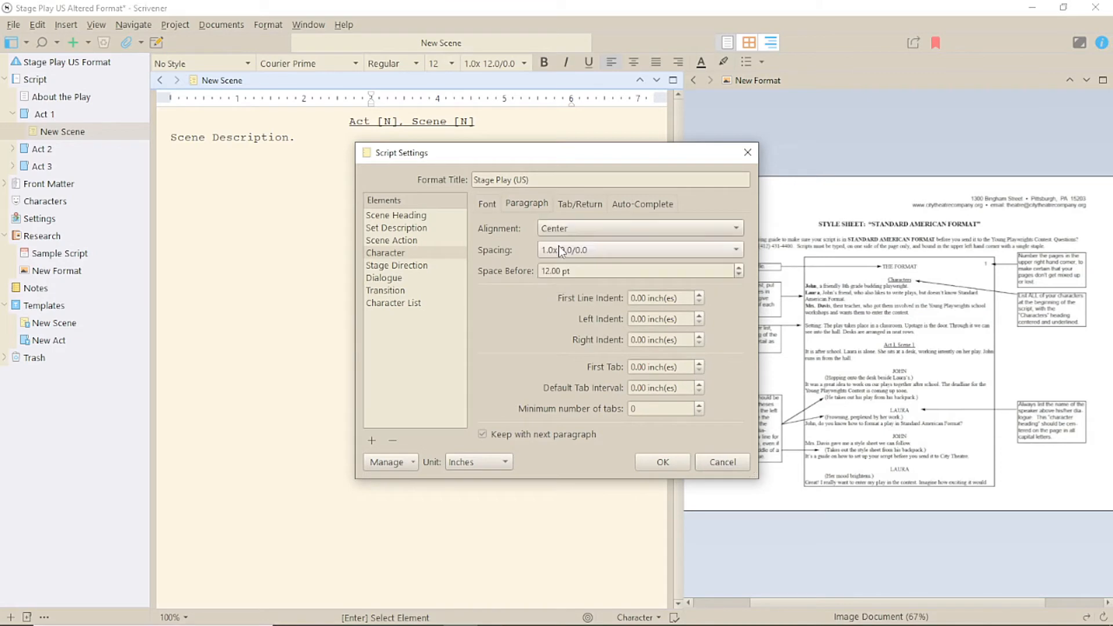
Step: Save the script settings, convert the script to the new format, and enter CHARACTER as the character line
left_click(670, 468)
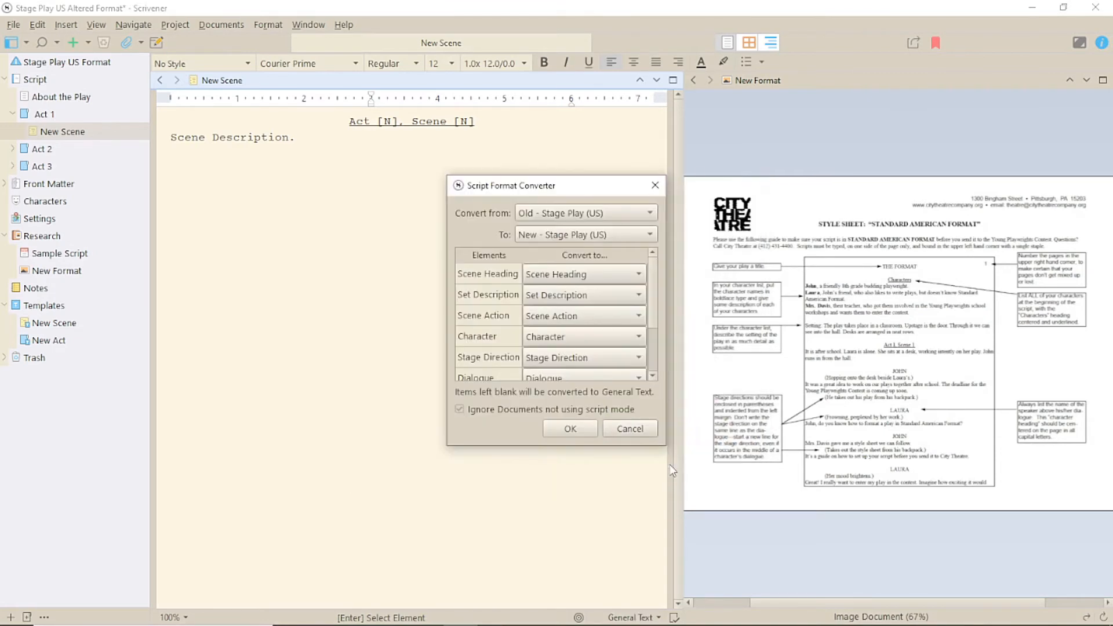
left_click(578, 429)
left_click(604, 373)
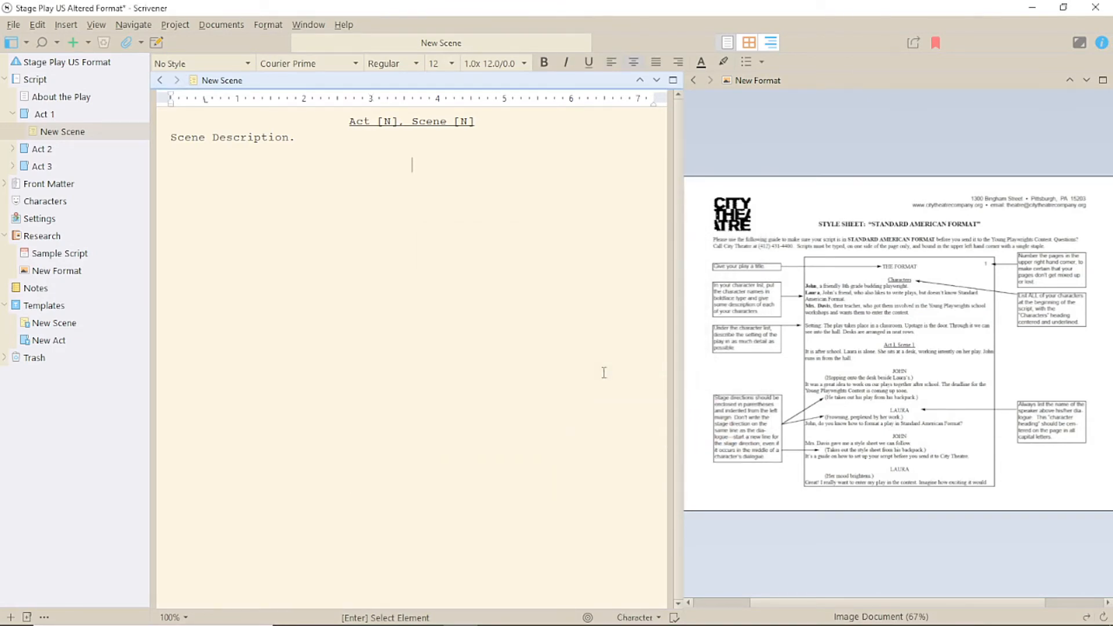
type("CHARACTER")
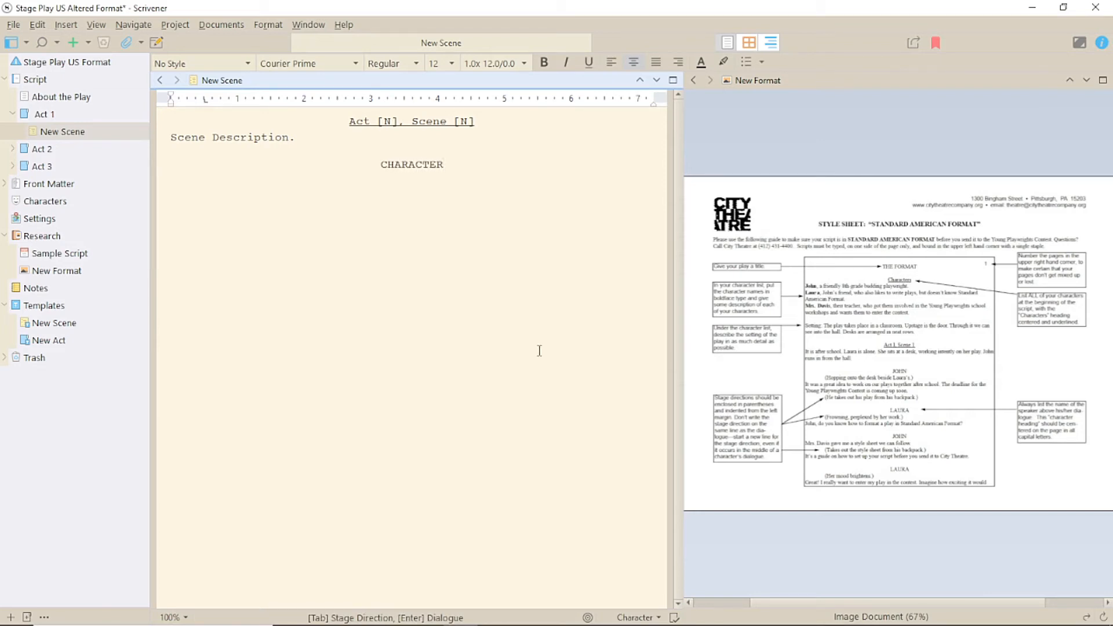
Step: In the script settings, set the Dialogue element's first line, left and right indents to 0 inches
left_click(268, 24)
mouse_move(304, 125)
left_click(509, 138)
left_click(396, 280)
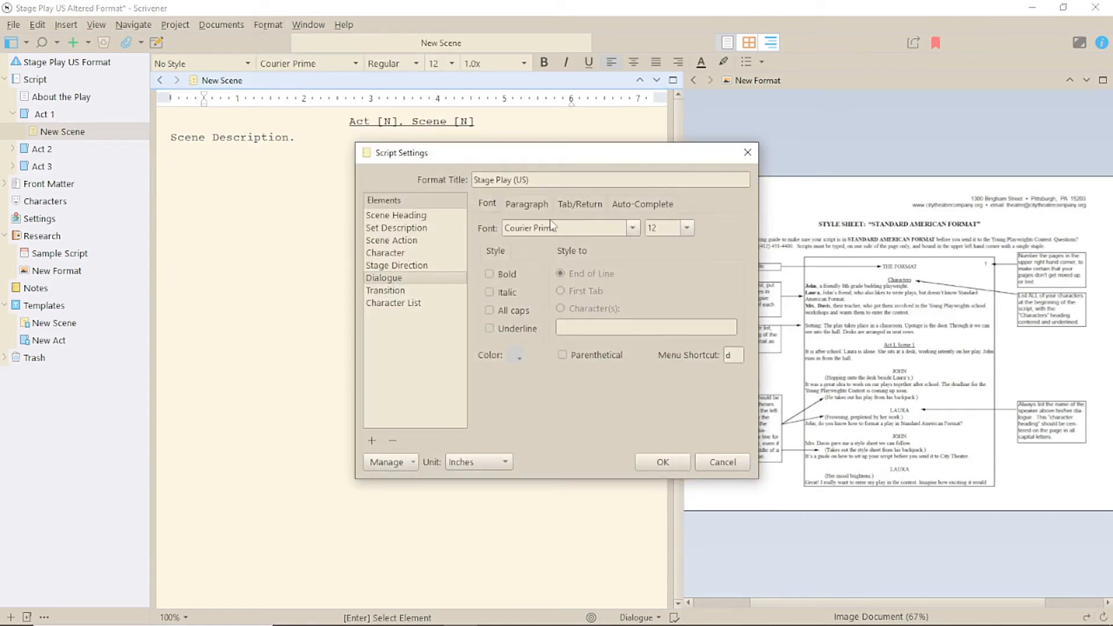
left_click(528, 204)
type("0")
left_click_drag(686, 321, 606, 322)
type("0")
left_click_drag(686, 340, 596, 332)
type("0")
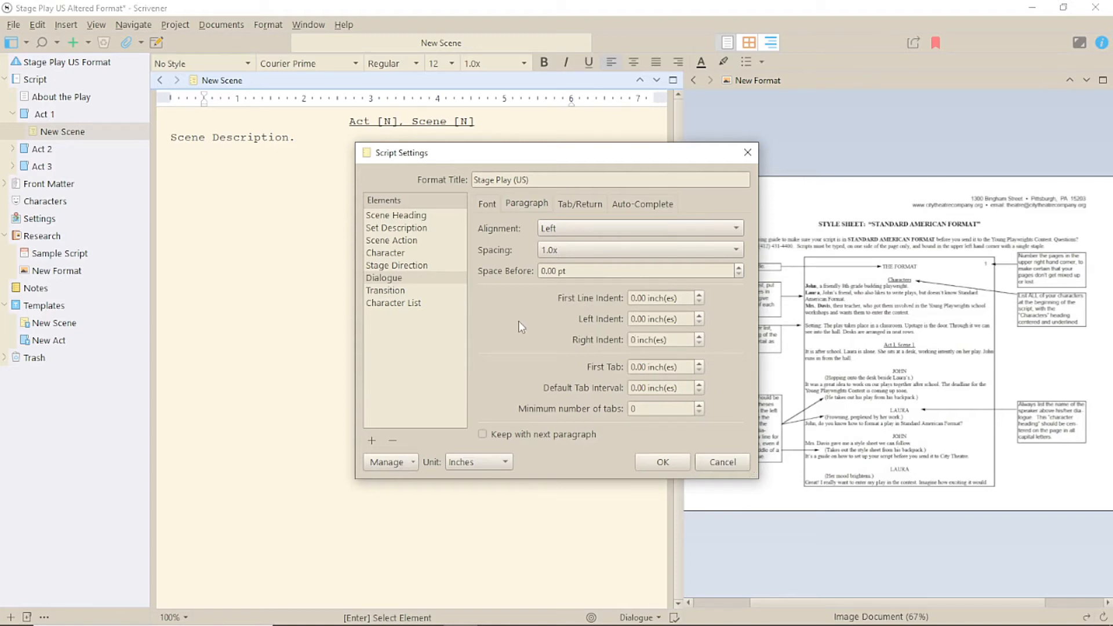
Step: Save and convert the script to the new format, and write "This is my character dialogue." under CHARACTER
left_click(663, 462)
left_click(599, 370)
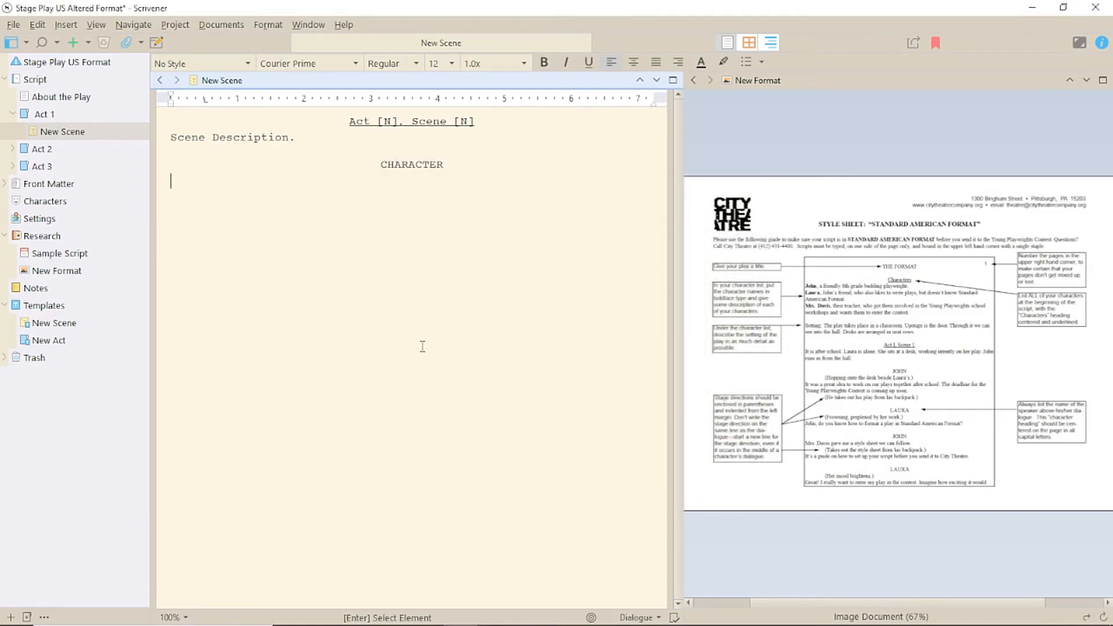
type("This is my character dialogue.")
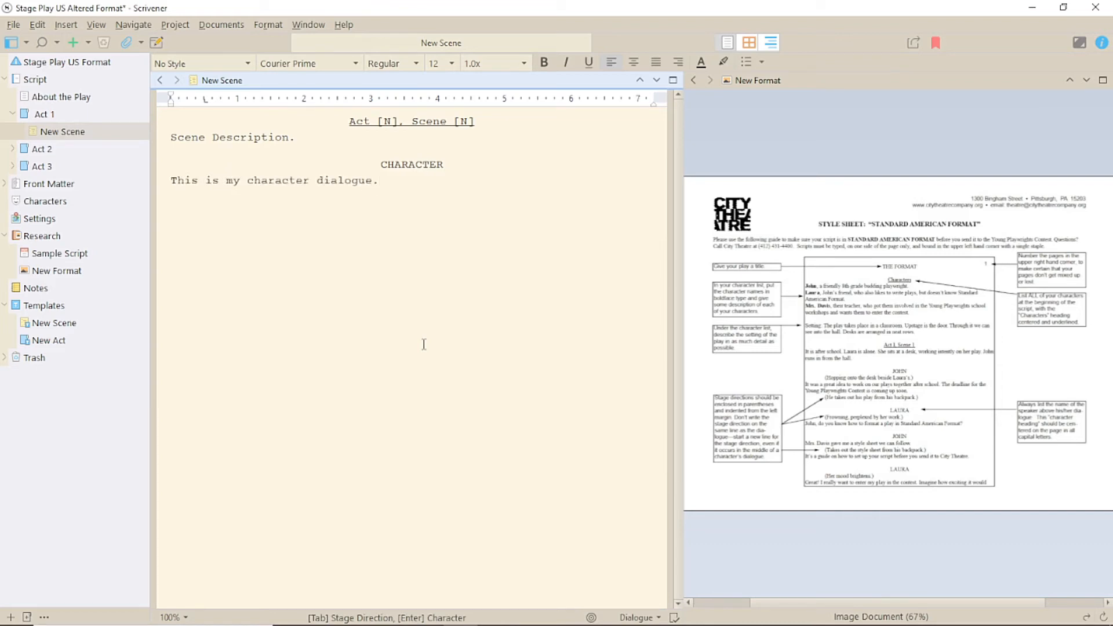
Step: Insert a line between CHARACTER and the dialogue and set its element to Stage Direction
left_click(468, 163)
key("Return")
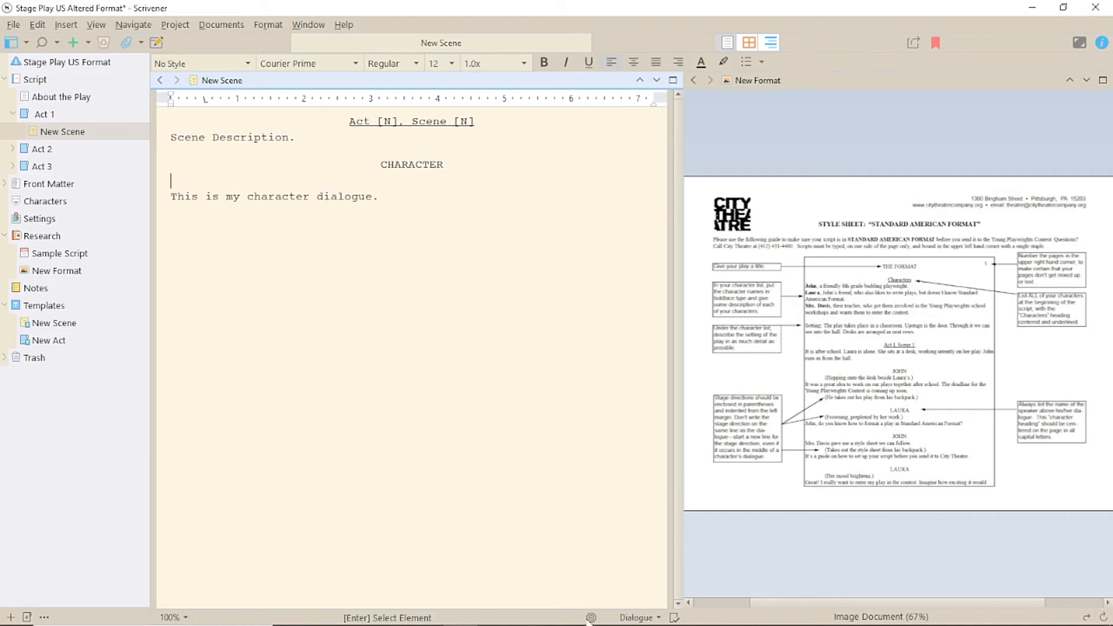
left_click(633, 618)
left_click(640, 541)
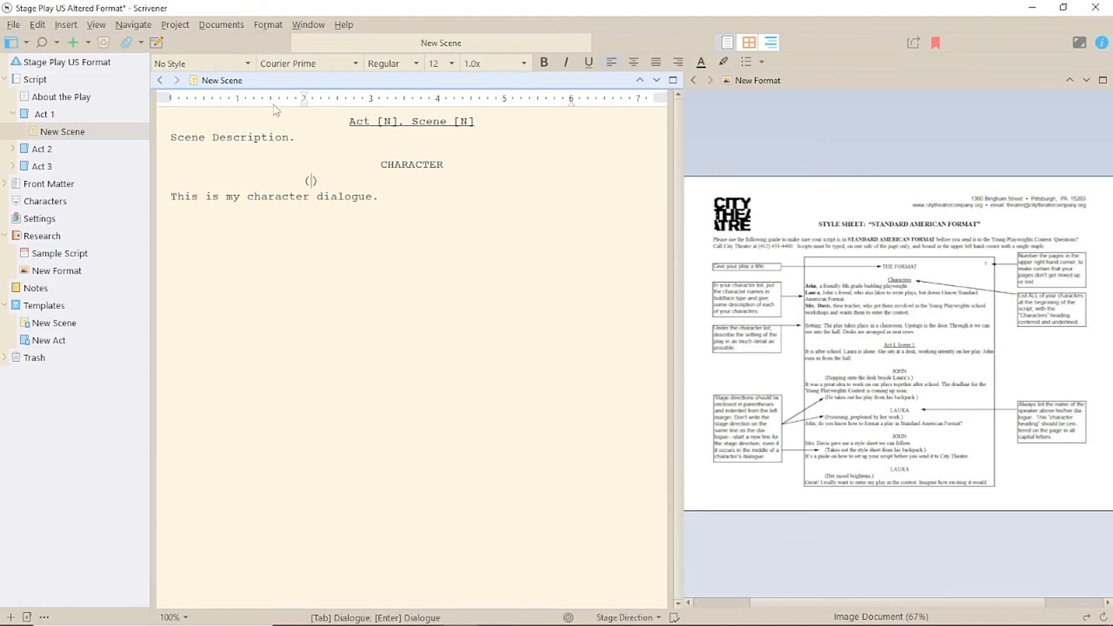
Step: Set the Stage Direction element's first line and left indents to 0.5 inches and right indent to 0, and convert the script to the new format
left_click(267, 24)
mouse_move(317, 125)
left_click(525, 145)
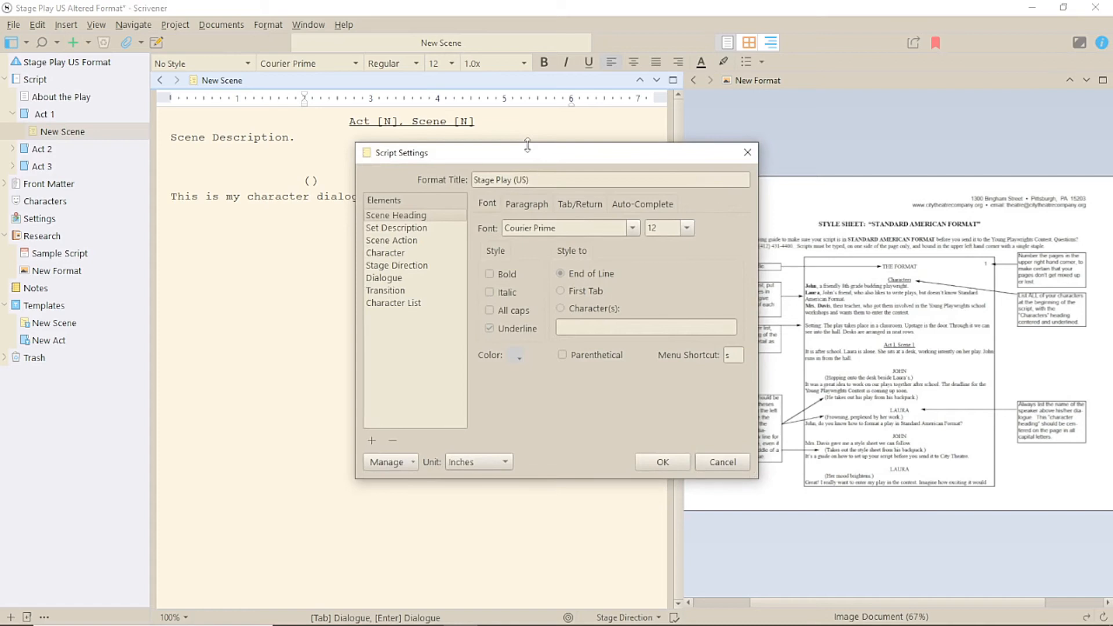
left_click(419, 267)
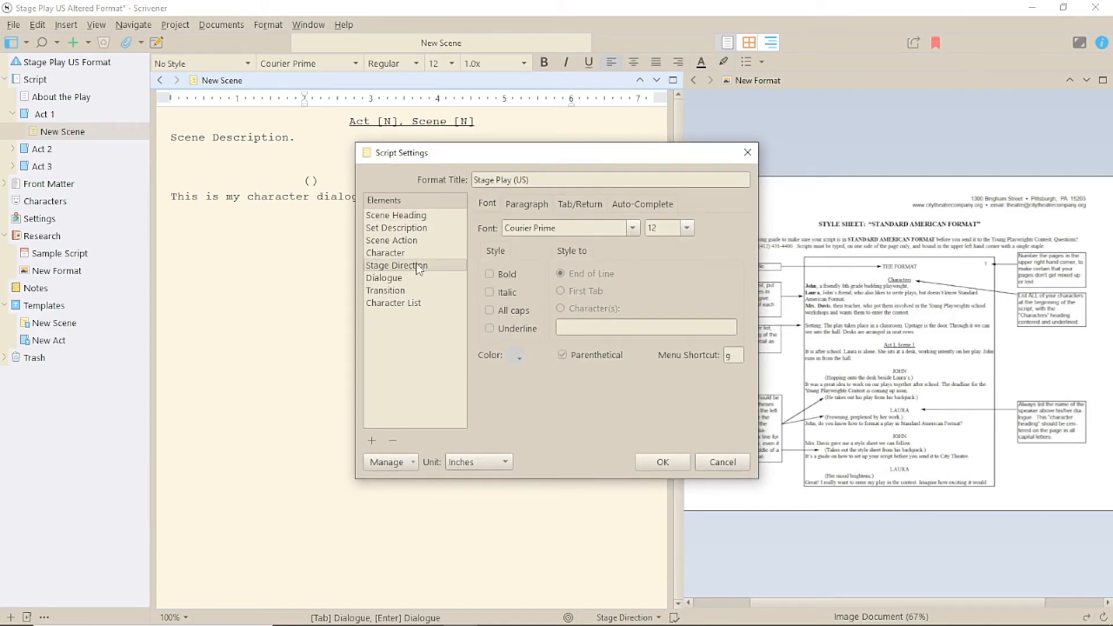
left_click(526, 203)
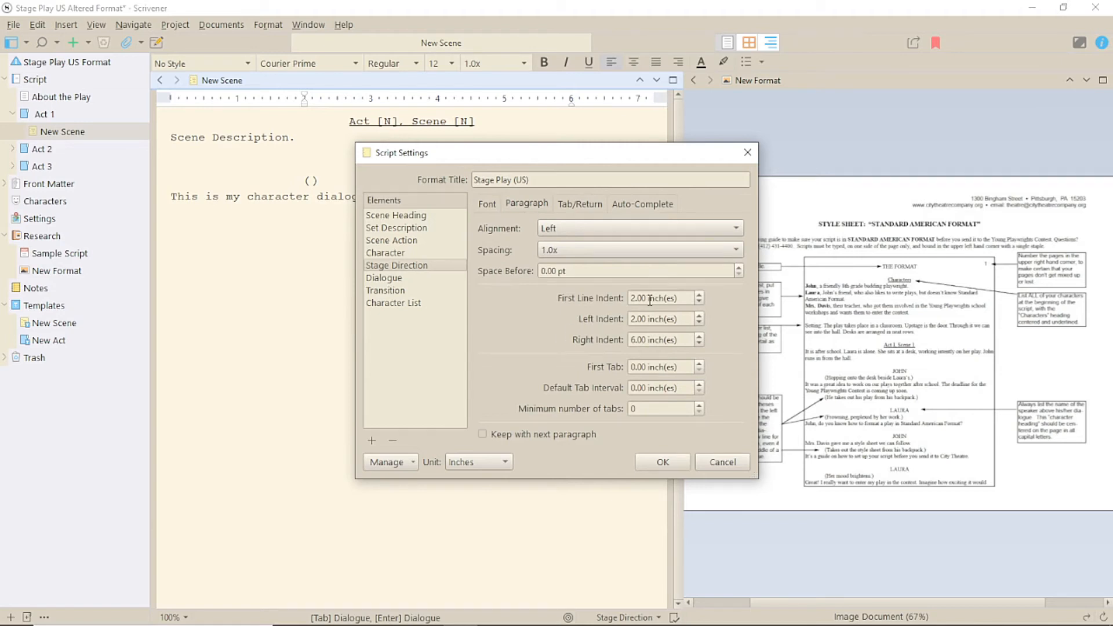
left_click(631, 298)
type("0.5")
left_click_drag(645, 320, 600, 316)
type("0.5")
left_click(662, 462)
left_click(567, 429)
left_click(603, 370)
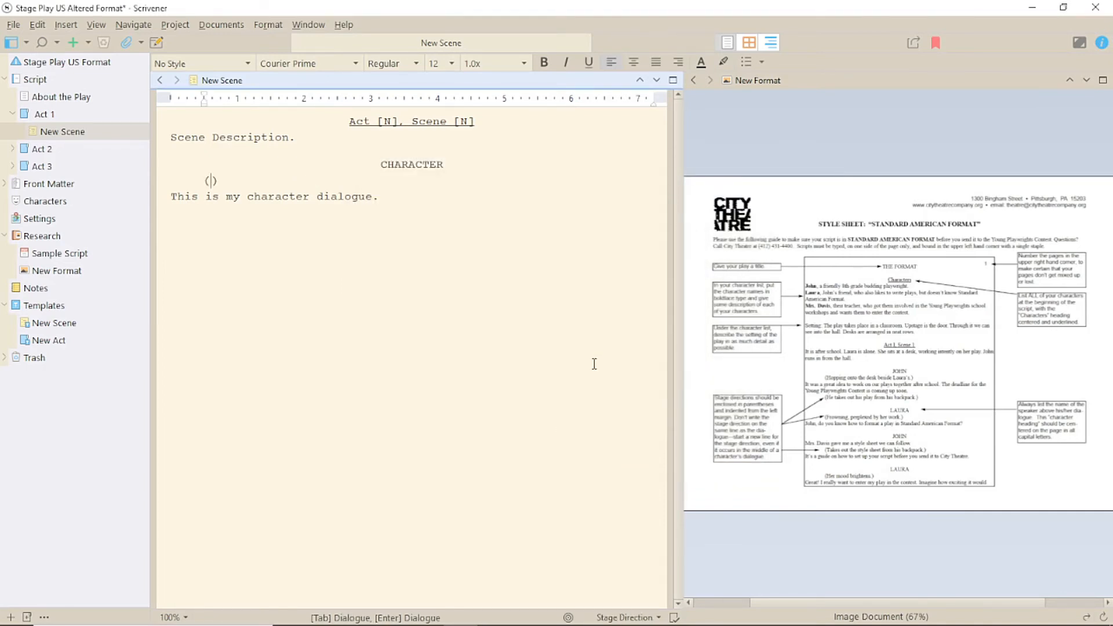
Step: Write the stage direction "Running on from left." inside the parentheses under CHARACTER
key("Return")
left_click(640, 617)
left_click(652, 536)
type("Running on from left.")
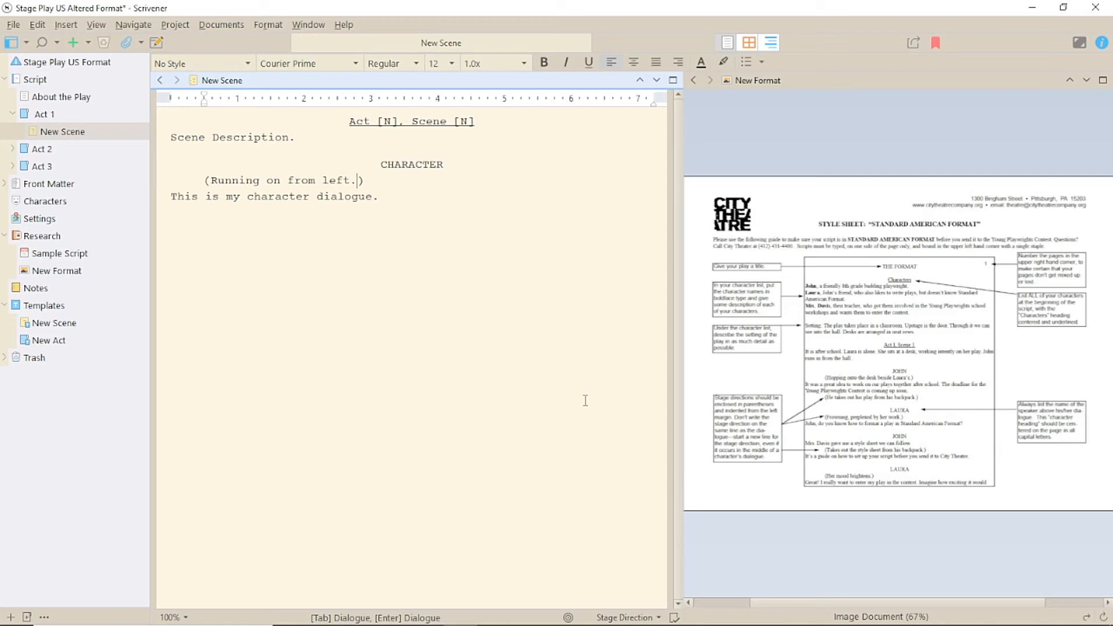
left_click(455, 201)
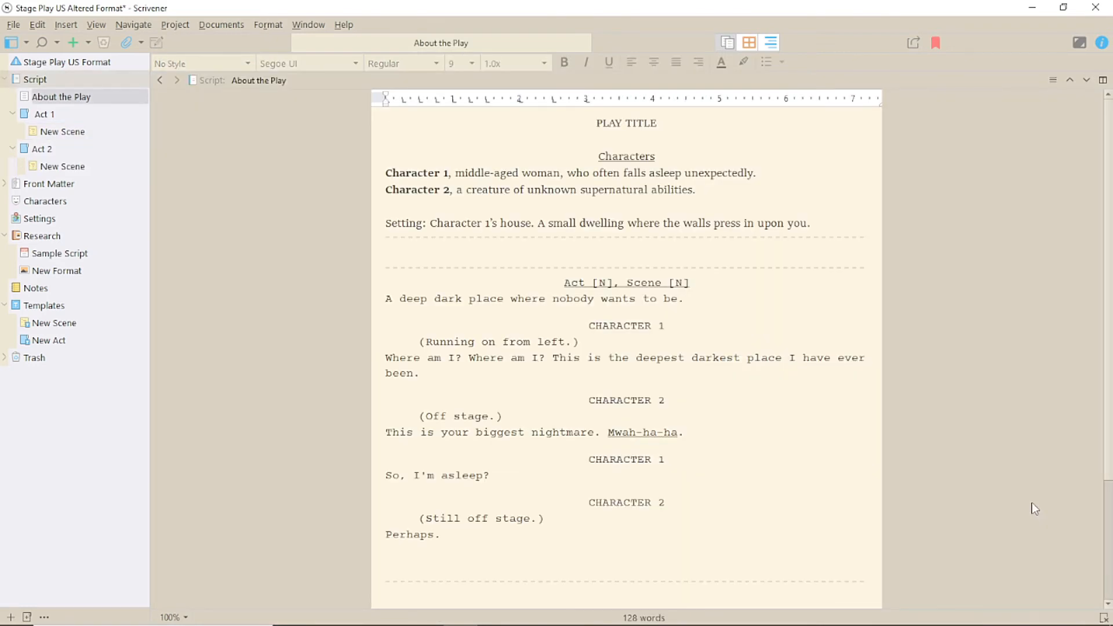
Step: In the US Stage Play compile format, replace the page break separator before sections for the Scene layout
scroll(1035, 508, "down", 1)
scroll(1034, 508, "down", 3)
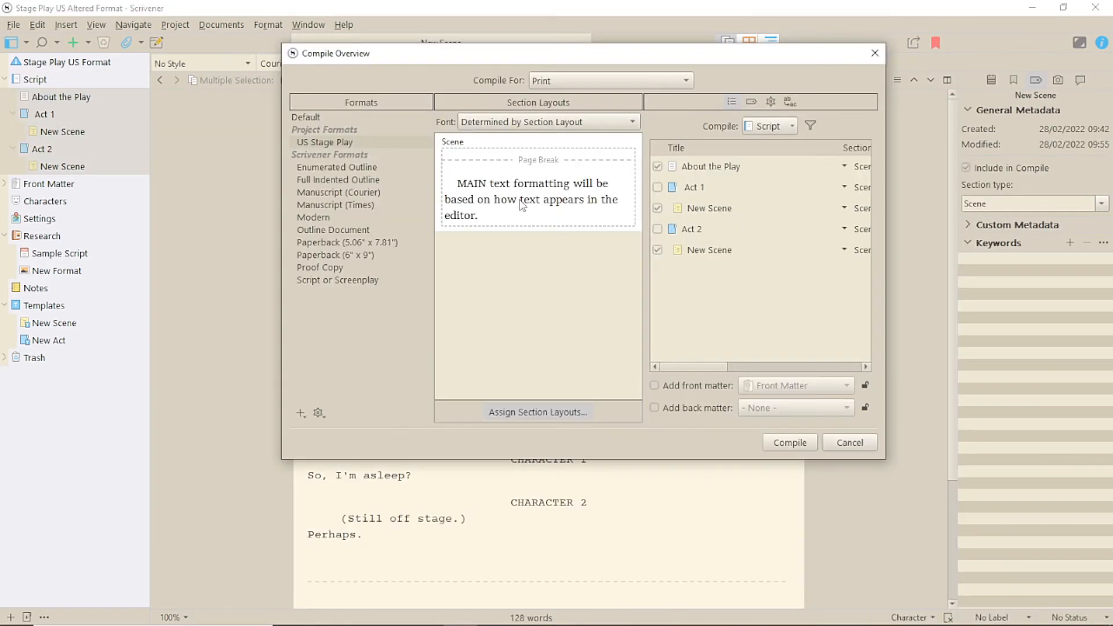
left_click(521, 202)
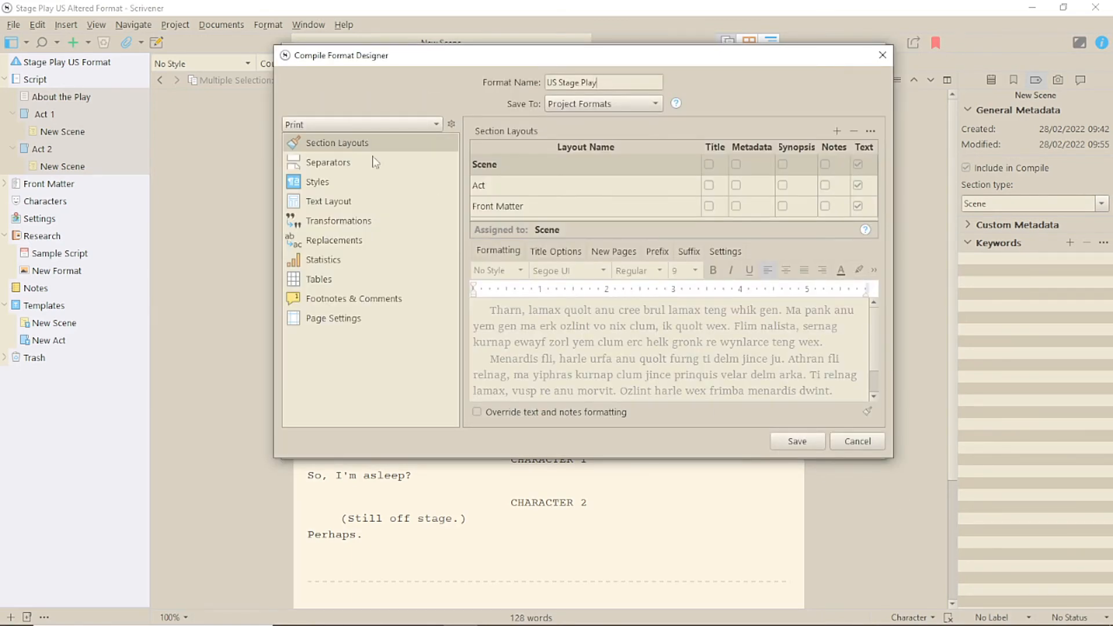
left_click(330, 163)
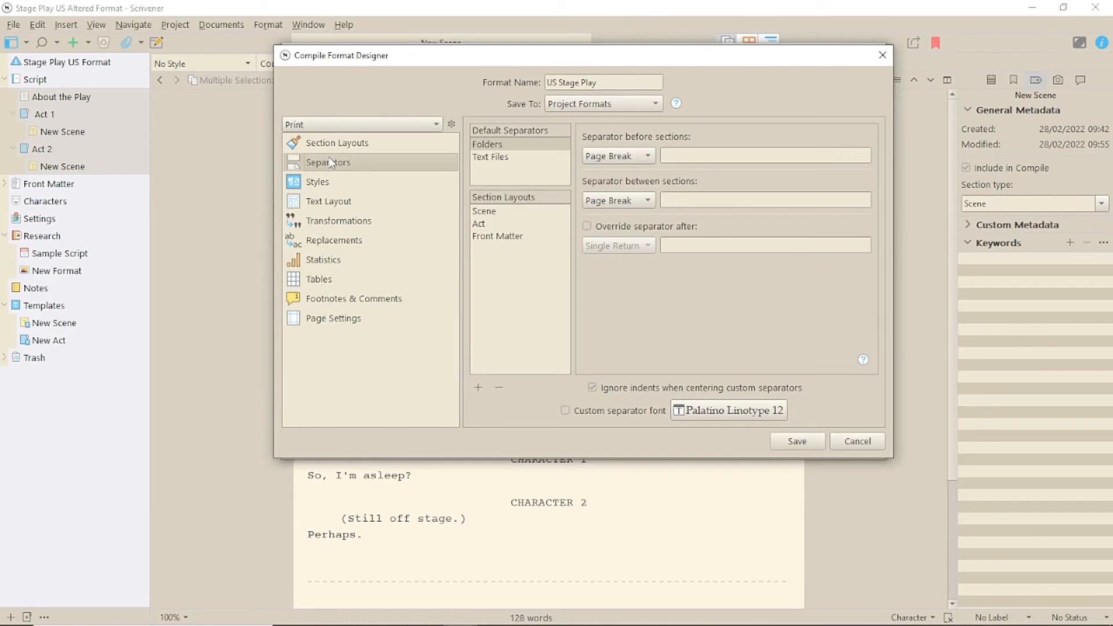
left_click(484, 211)
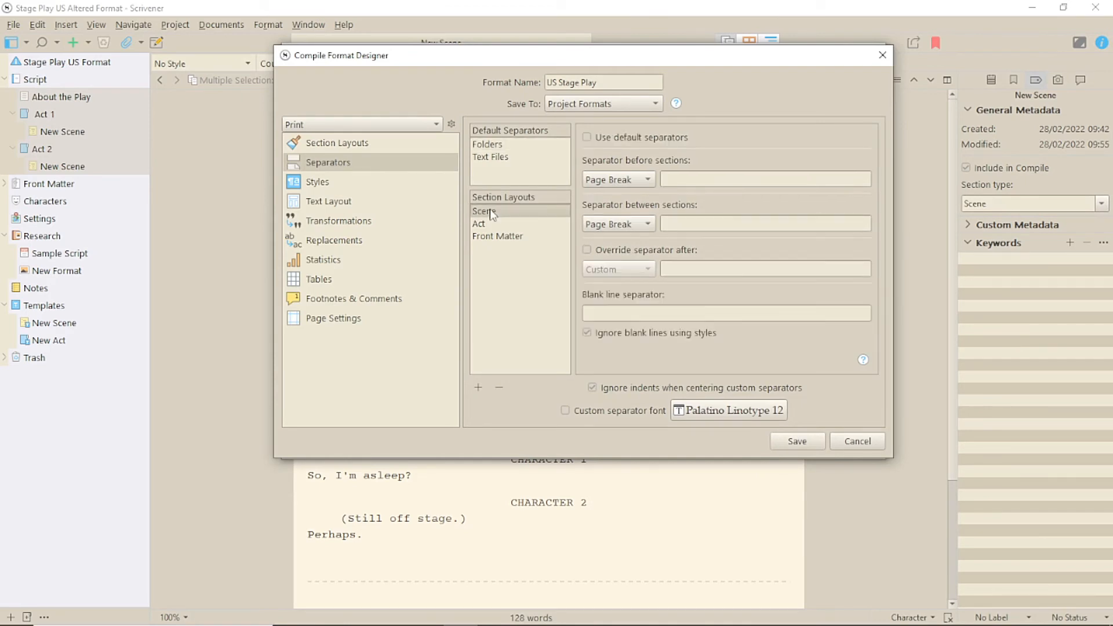
left_click(643, 178)
left_click(652, 145)
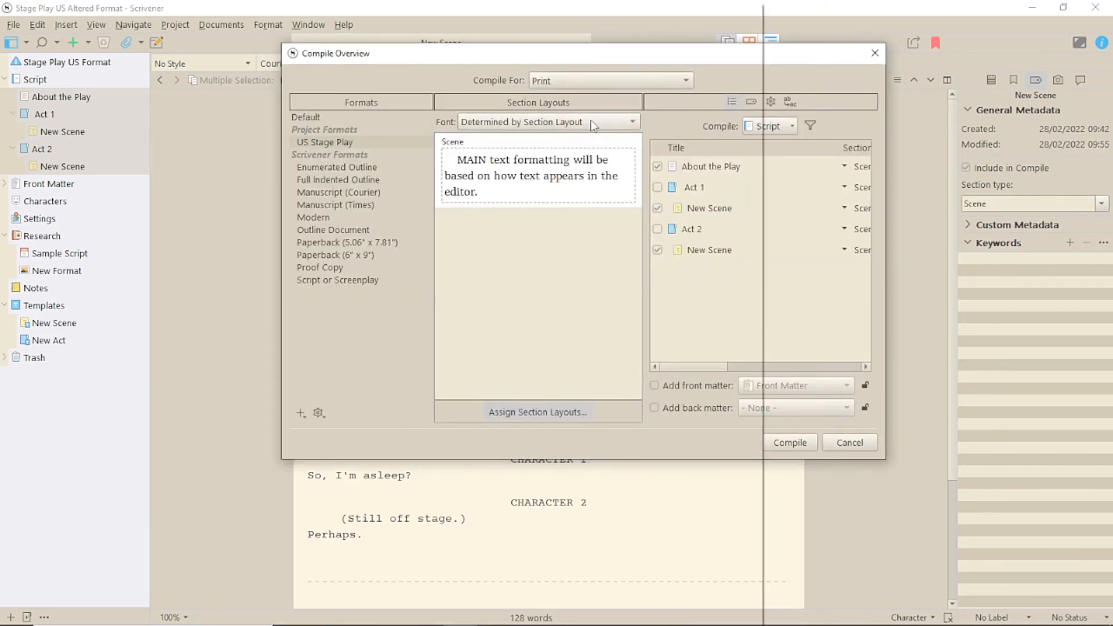
Step: Set the compile font for the US Stage Play format to Times New Roman
left_click(590, 120)
scroll(585, 496, "down", 7)
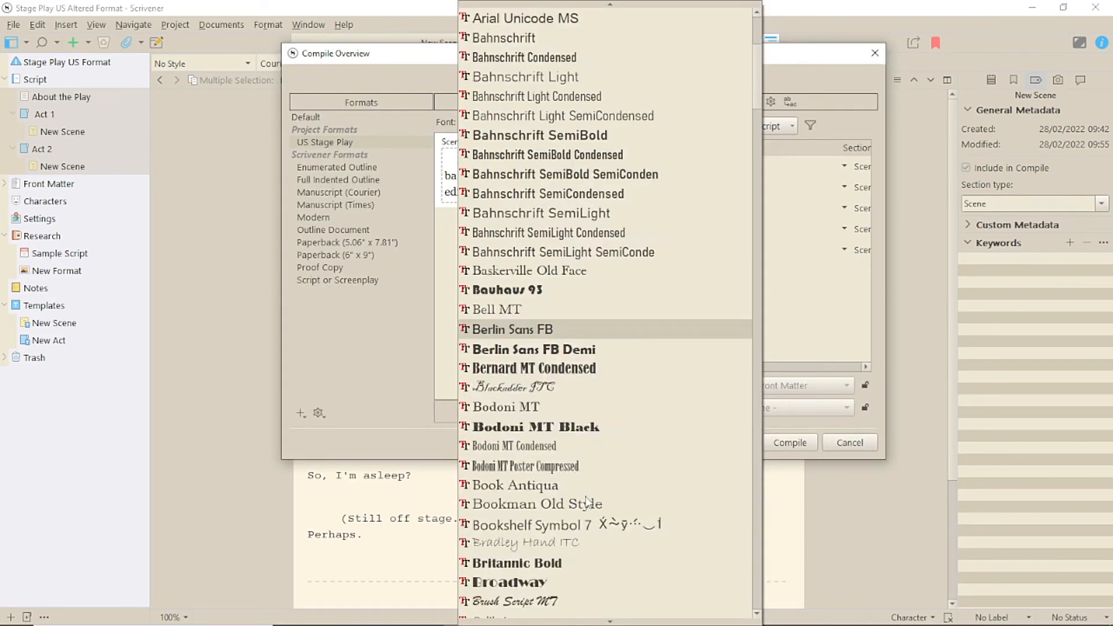
scroll(586, 497, "down", 9)
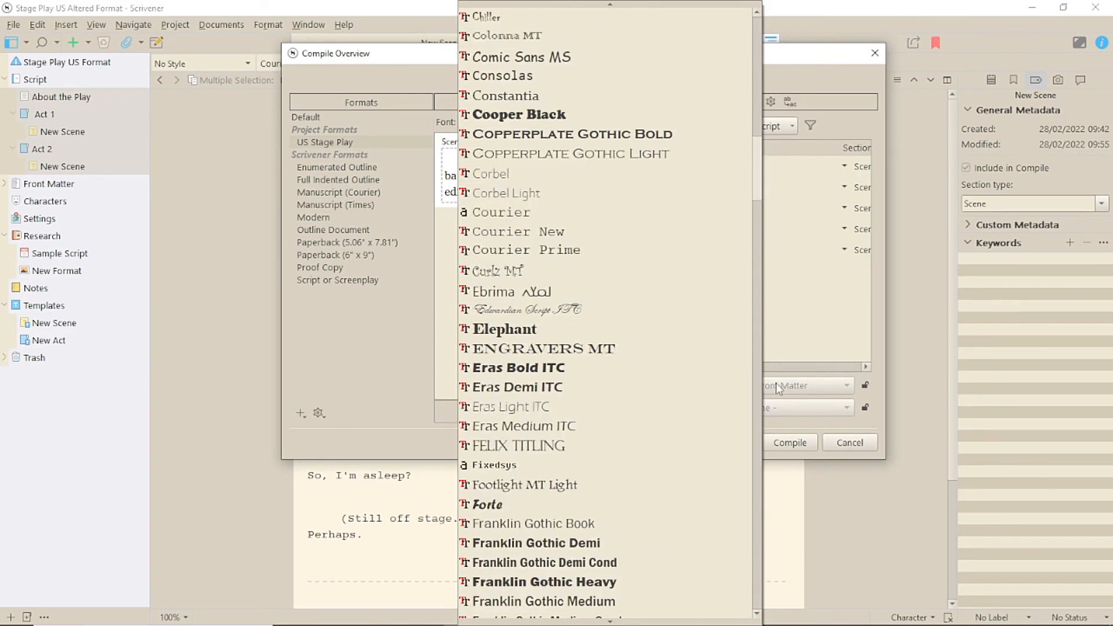
scroll(709, 264, "down", 20)
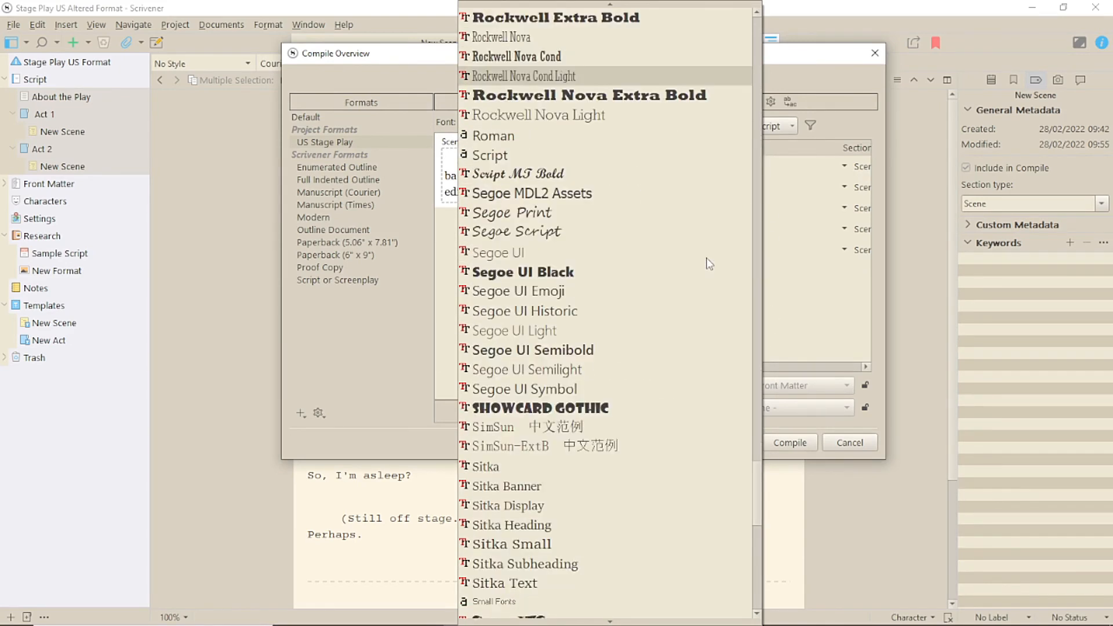
scroll(709, 264, "down", 2)
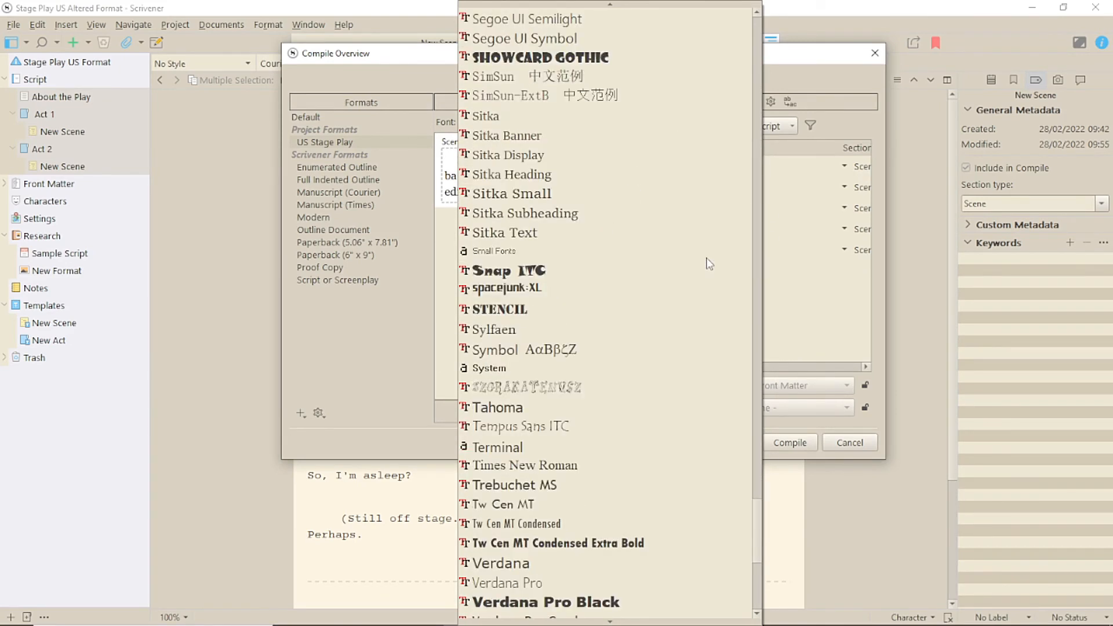
left_click(587, 463)
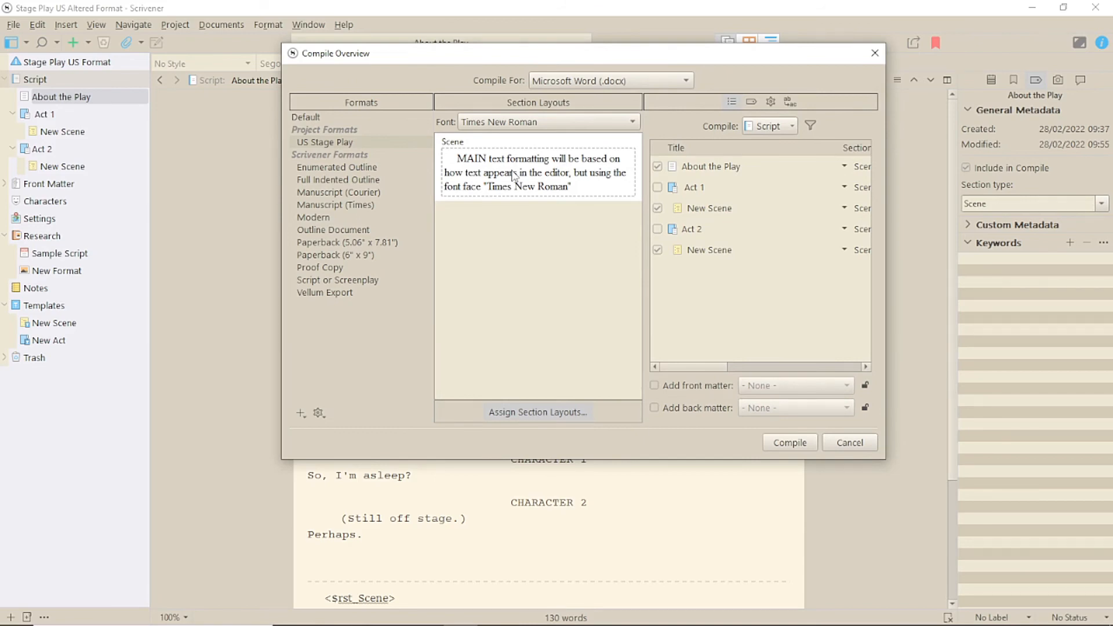
Step: In the US Stage Play format's replacements, change the replacement text "ACT" to "Act" and "SCENE" to "Scene"
double_click(513, 175)
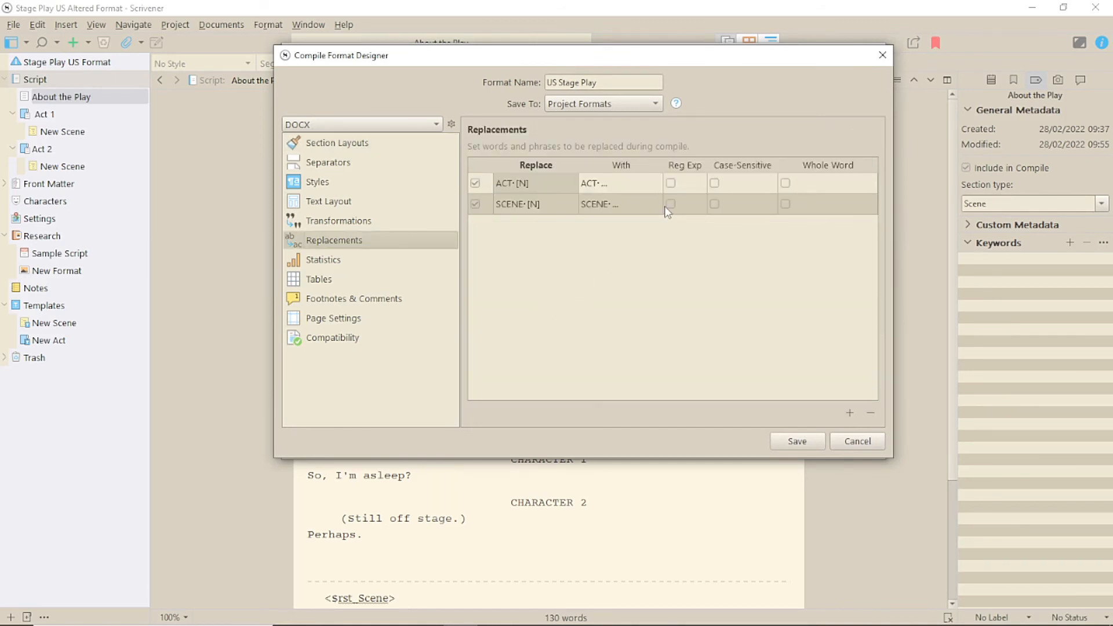
left_click(603, 198)
double_click(585, 182)
double_click(589, 183)
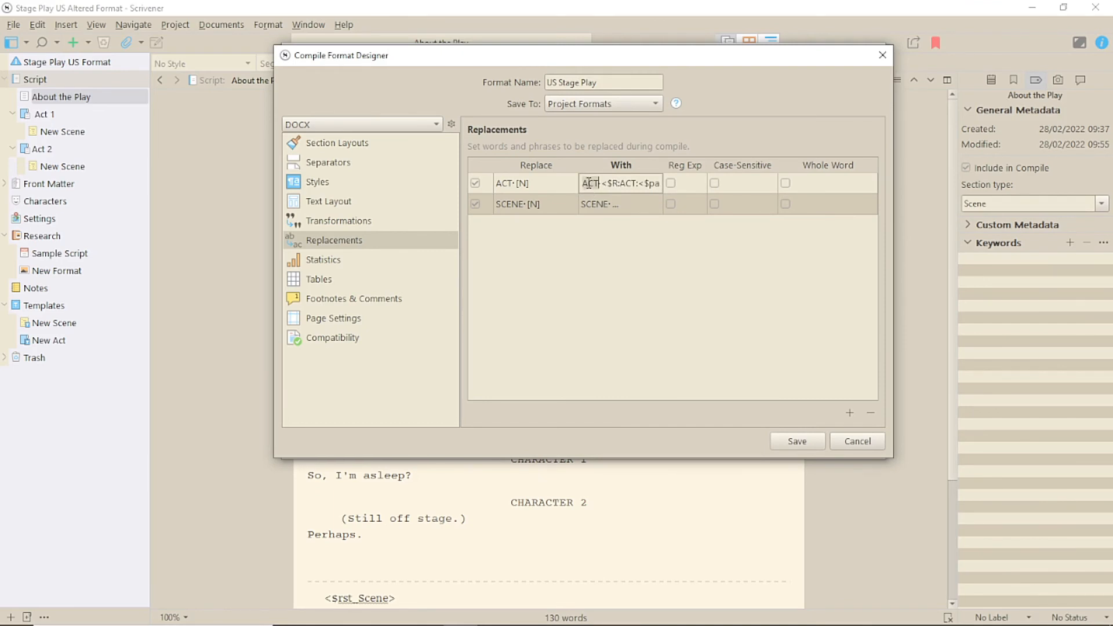
type("Act")
double_click(597, 205)
double_click(596, 205)
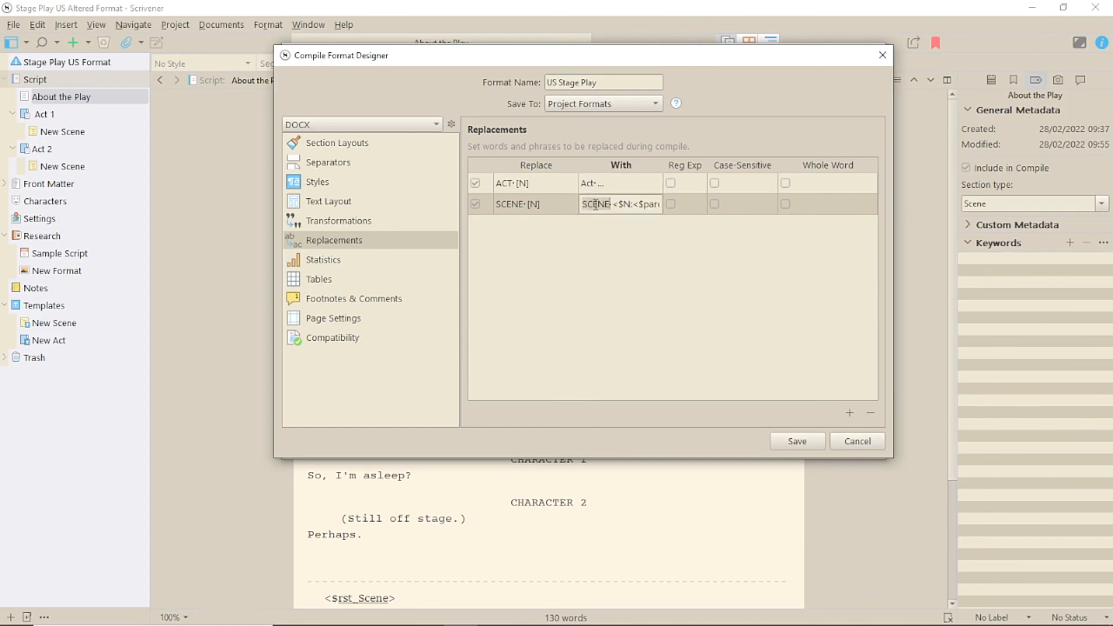
type("Scene")
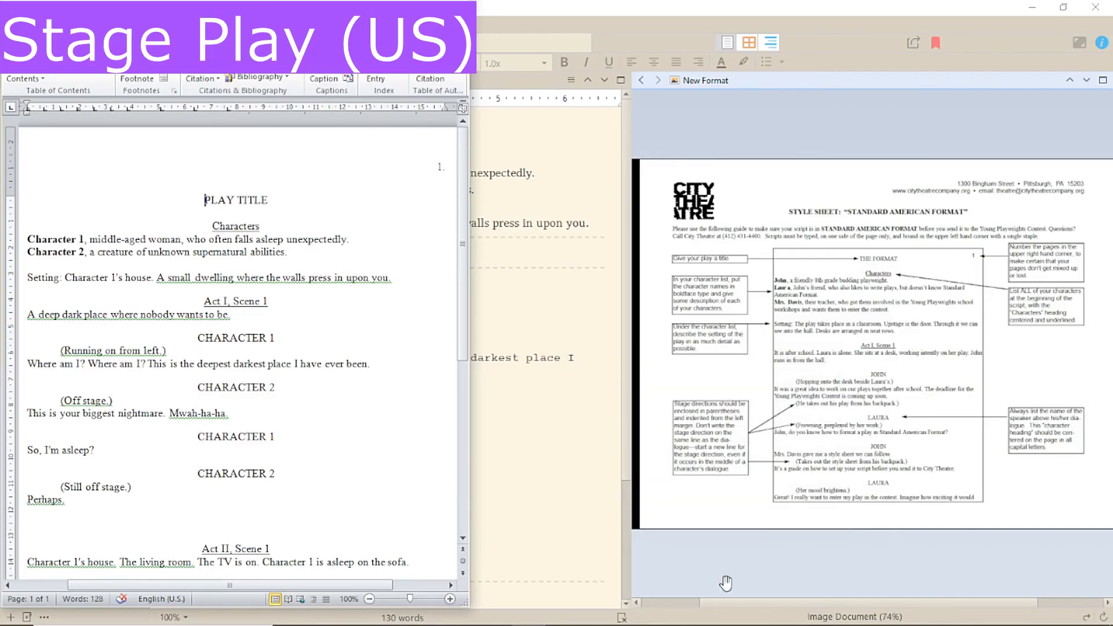
left_click_drag(460, 341, 461, 370)
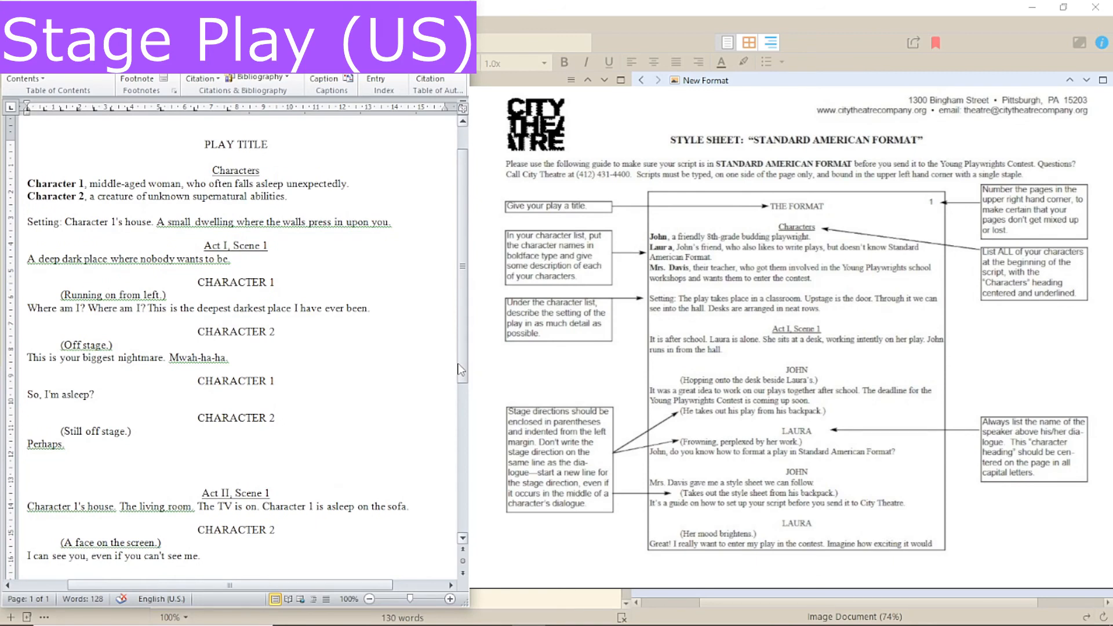
left_click_drag(461, 370, 451, 436)
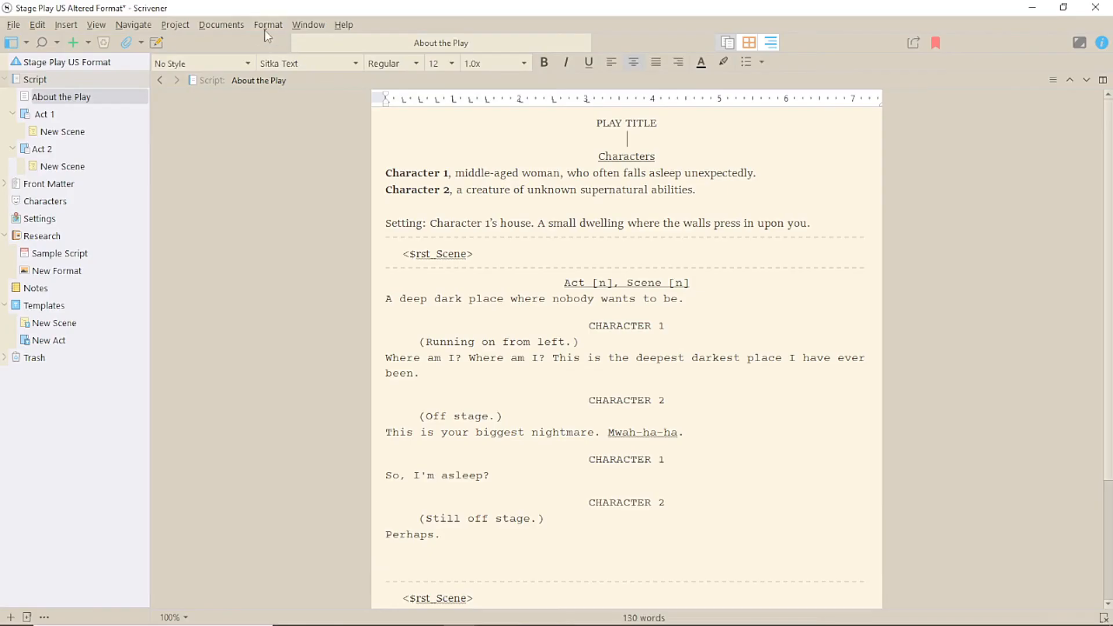
Step: Save the Stage Play (US) script settings to an XML file named "Converted US Stage Play Format" in the Demo Folder
left_click(268, 26)
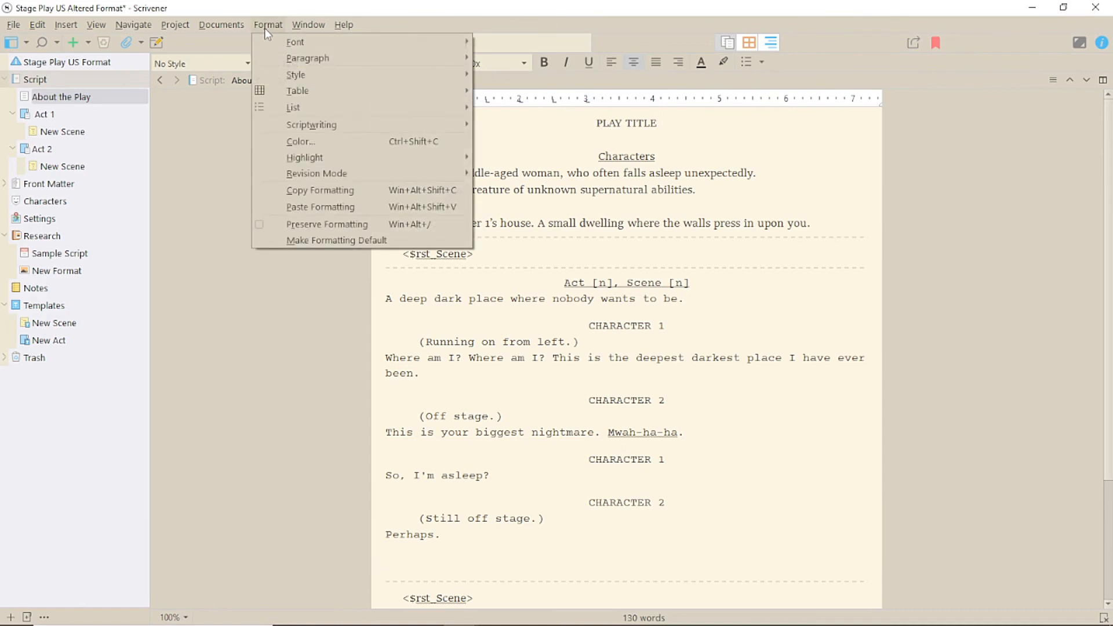
mouse_move(307, 128)
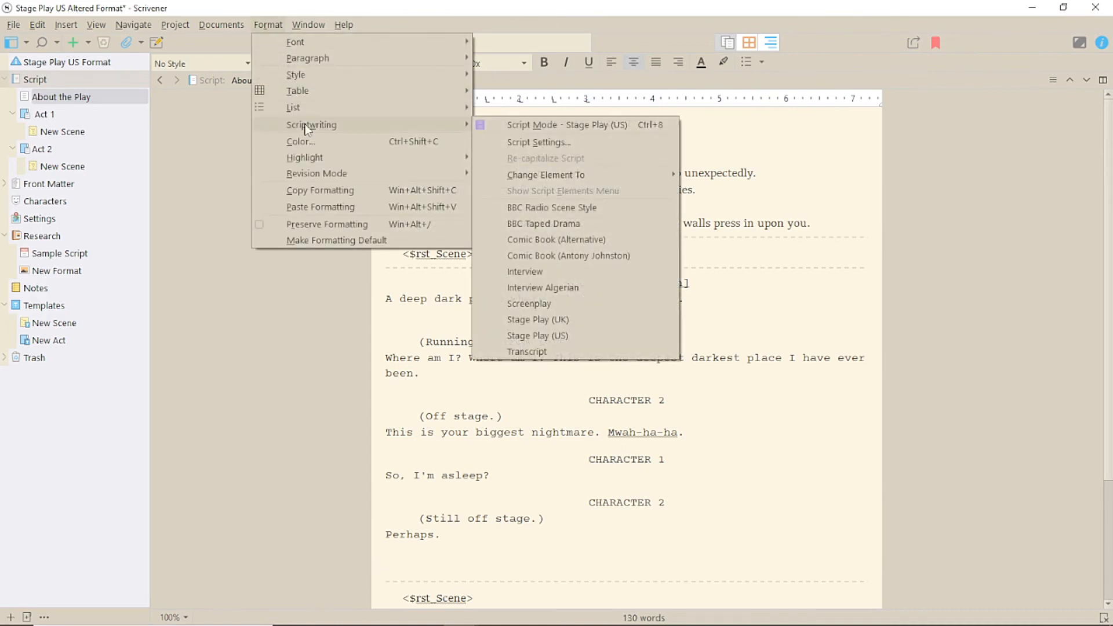
left_click(540, 143)
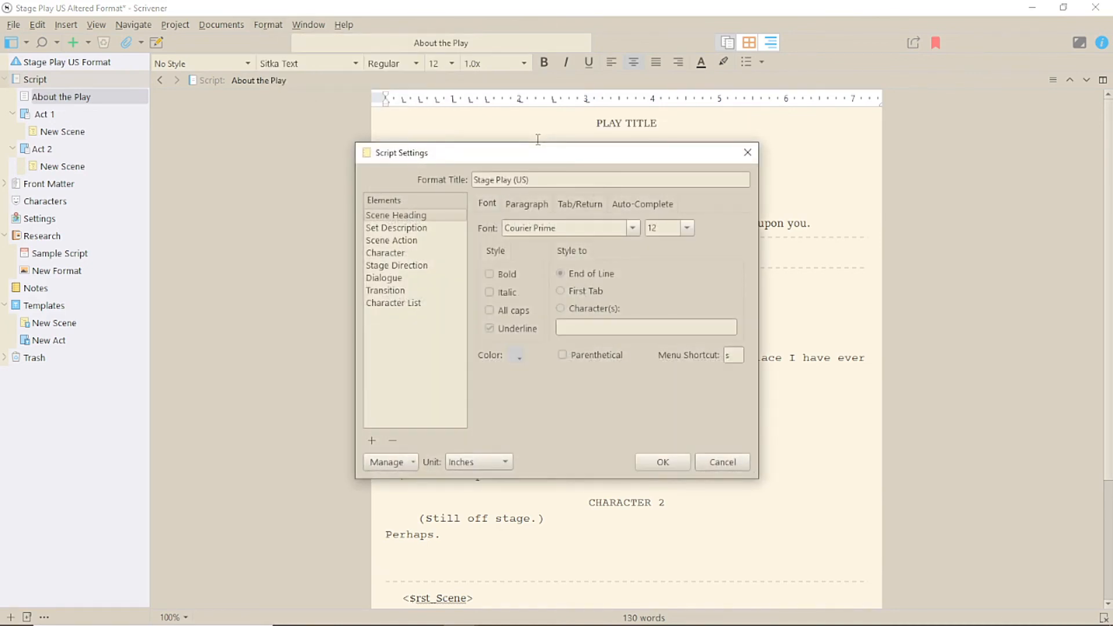
left_click(413, 463)
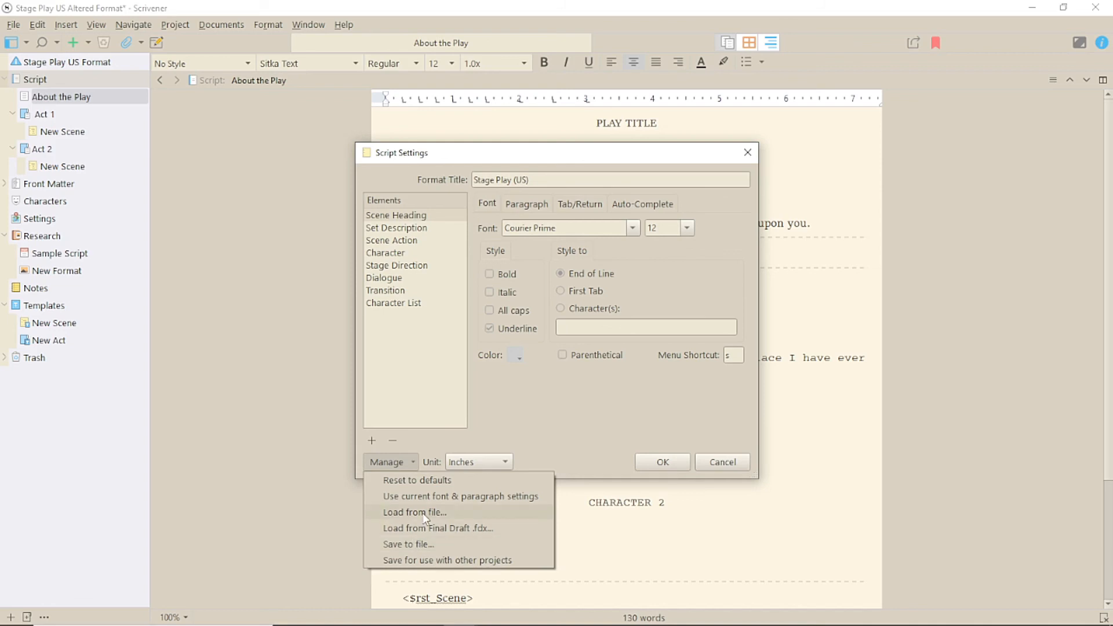
left_click(413, 545)
type("Conv")
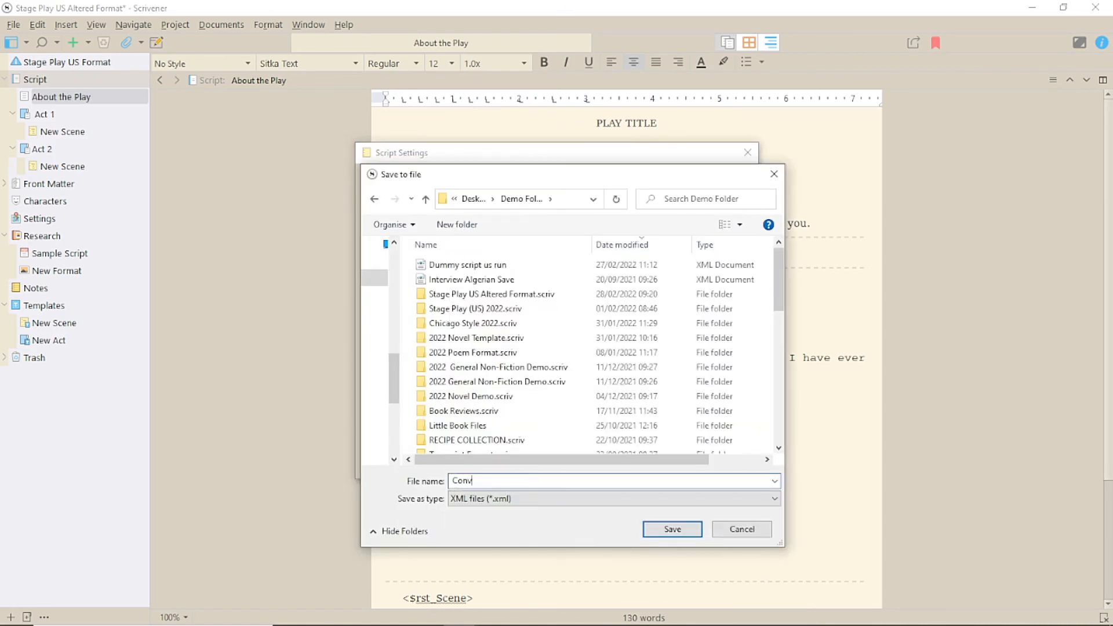
type("erted US Stage Play Format")
left_click(683, 531)
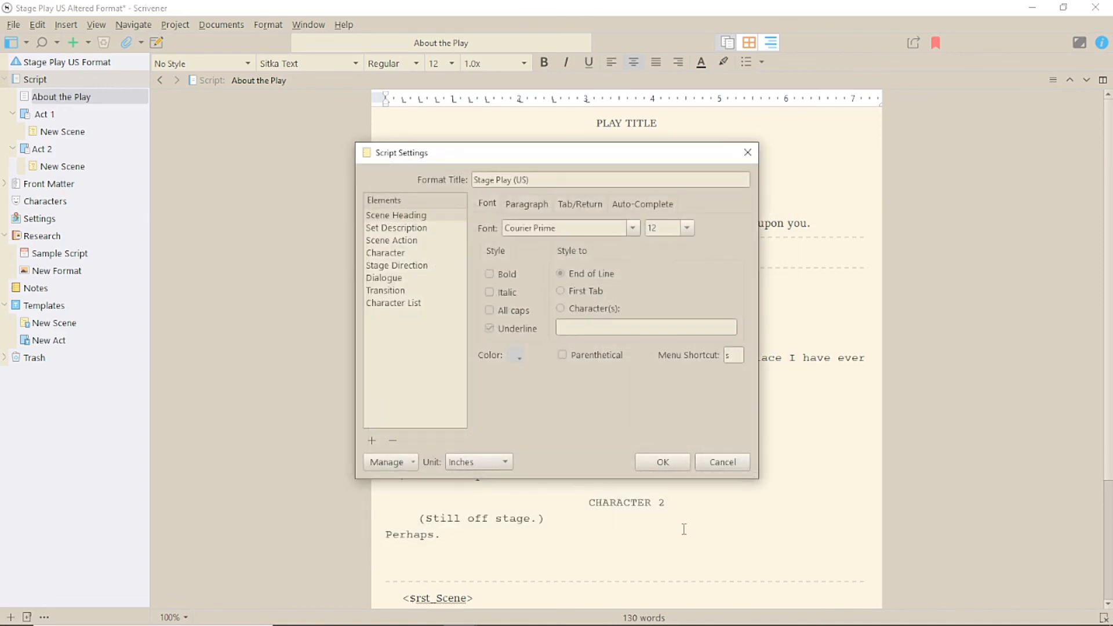
Step: View the save destinations offered for the US Stage Play compile format, and leave the format designer and compile overview without changes
left_click(646, 105)
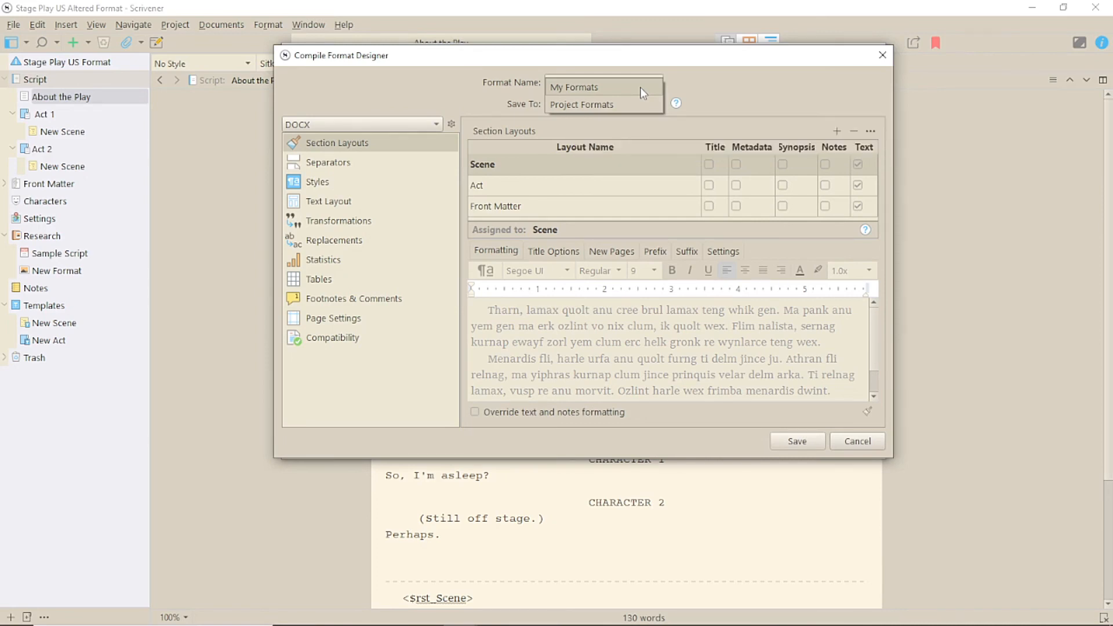
left_click(749, 93)
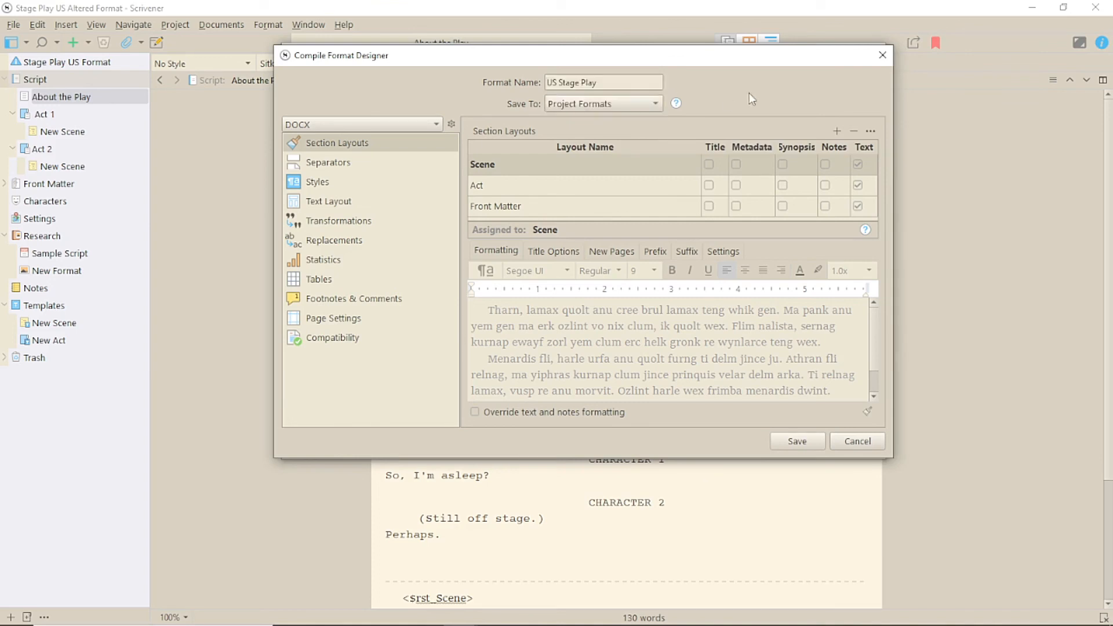
left_click(858, 444)
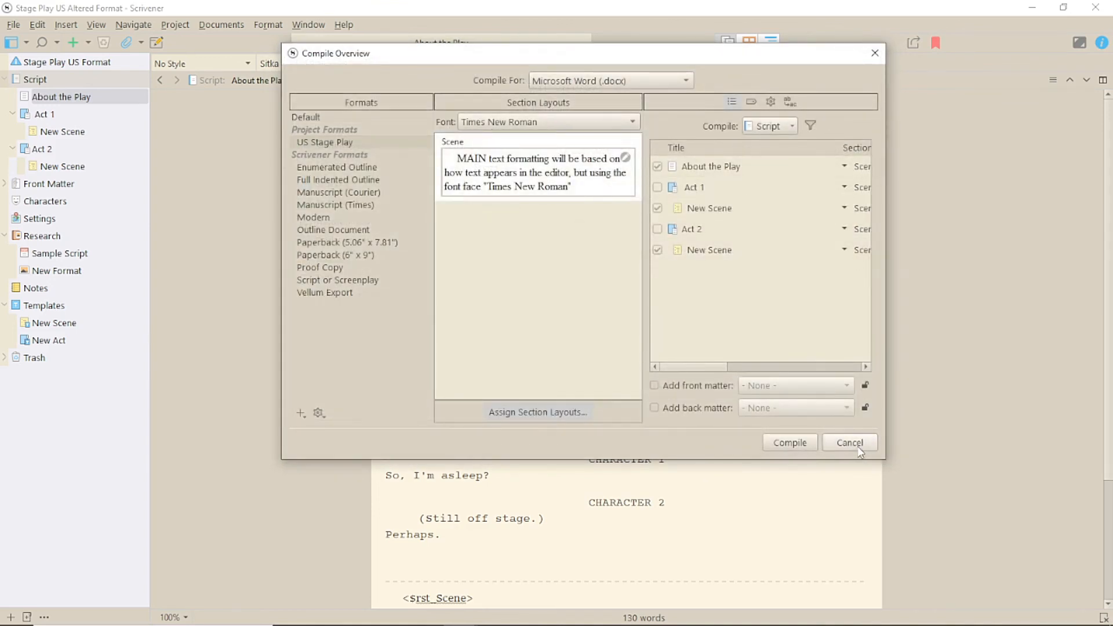
left_click(857, 446)
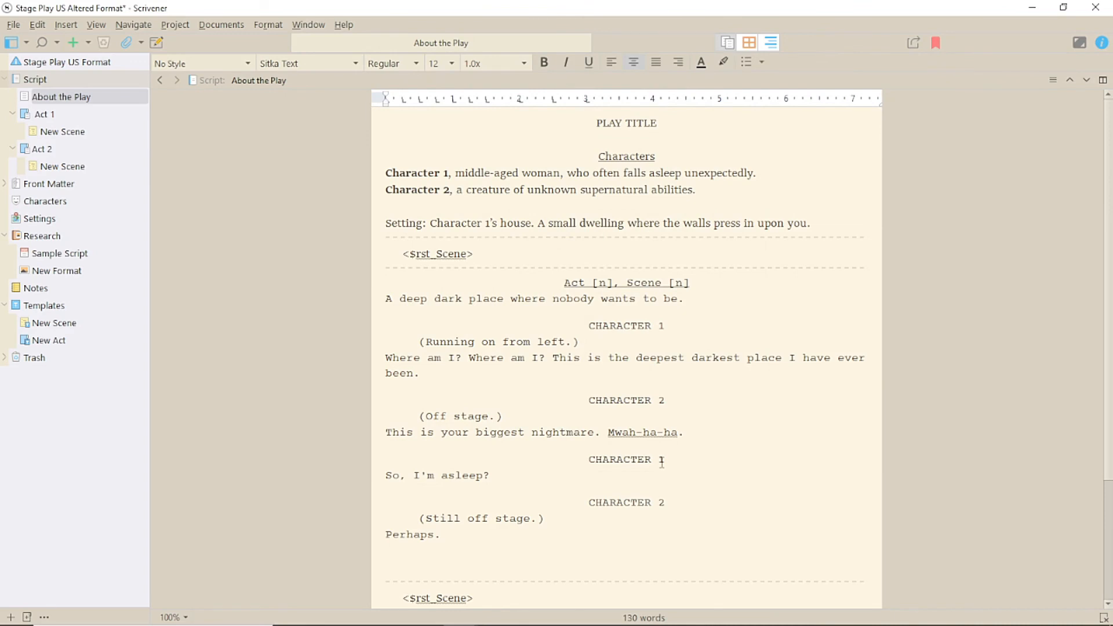